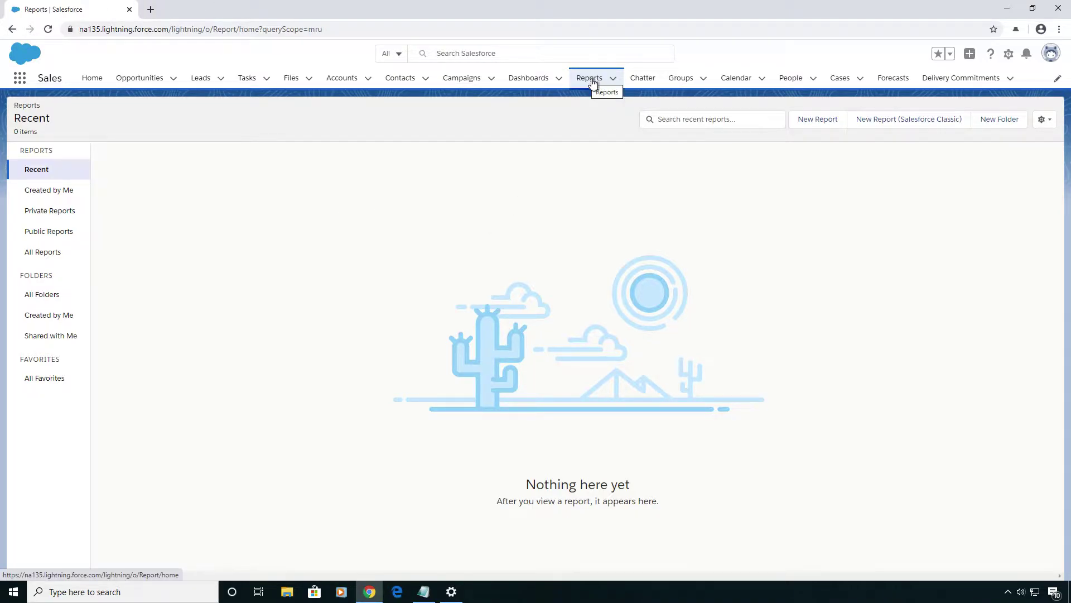
# Start a new report and select the Opportunities with Delivery Commitments report type from the list
pyautogui.click(804, 121)
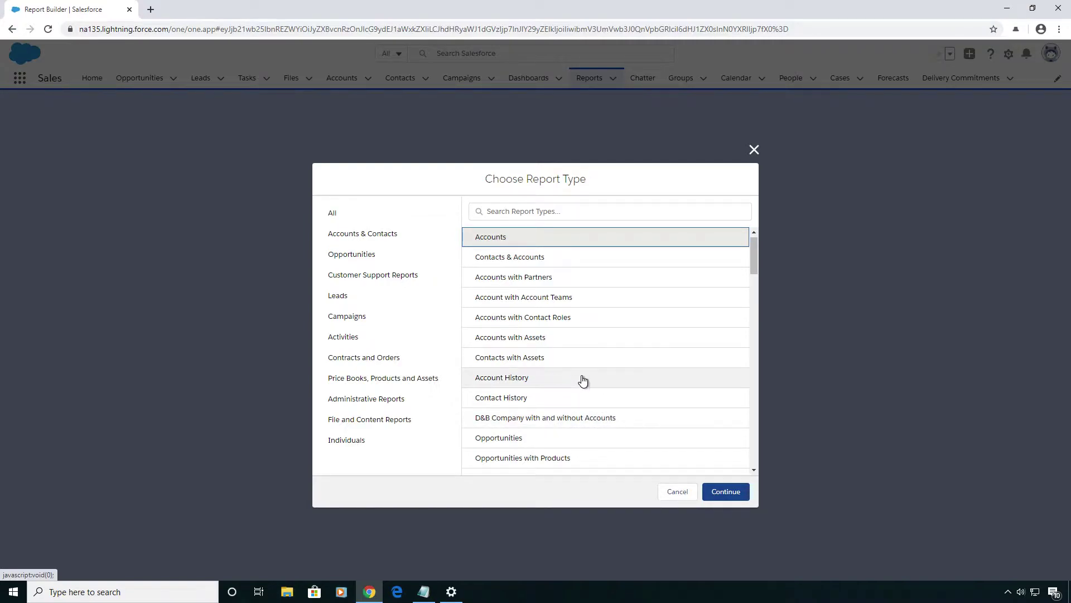
pyautogui.scroll(-4, 564, 450)
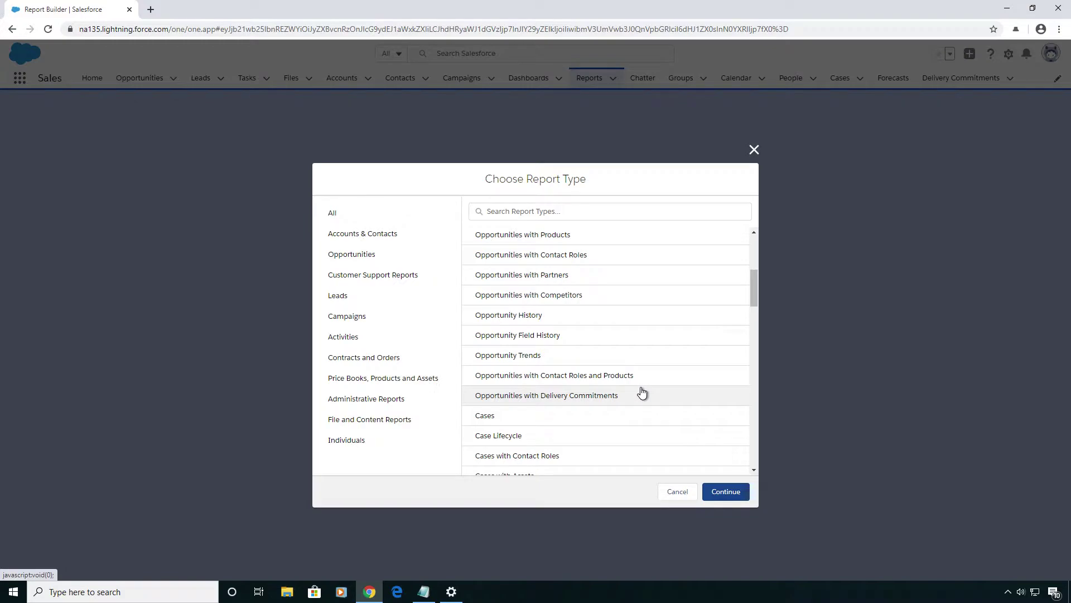
pyautogui.click(626, 397)
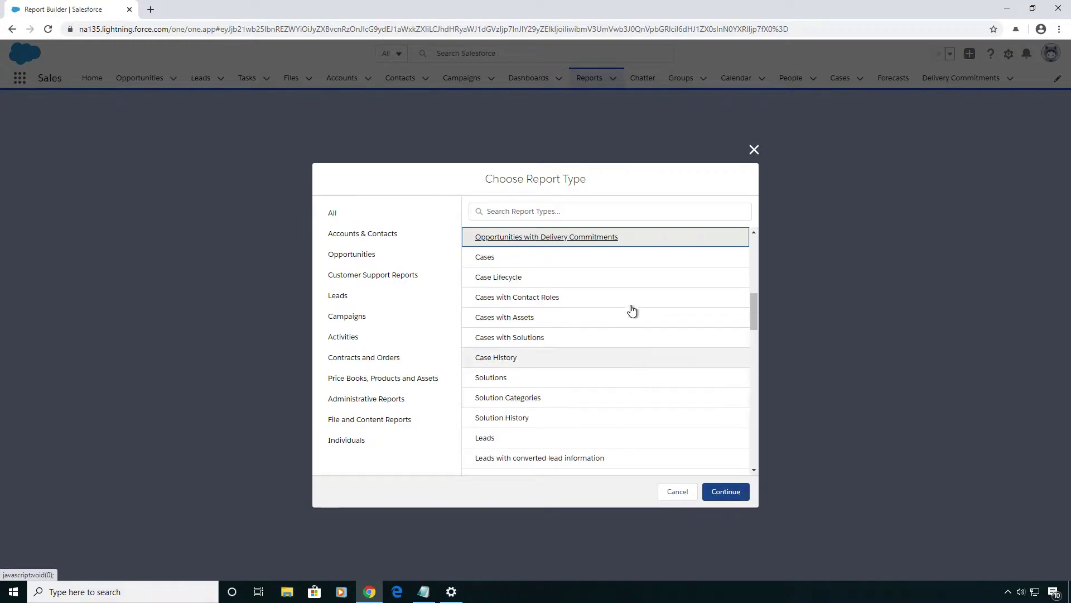
# Continue with the chosen report type and change the Close Date filter range to All Time
pyautogui.click(735, 497)
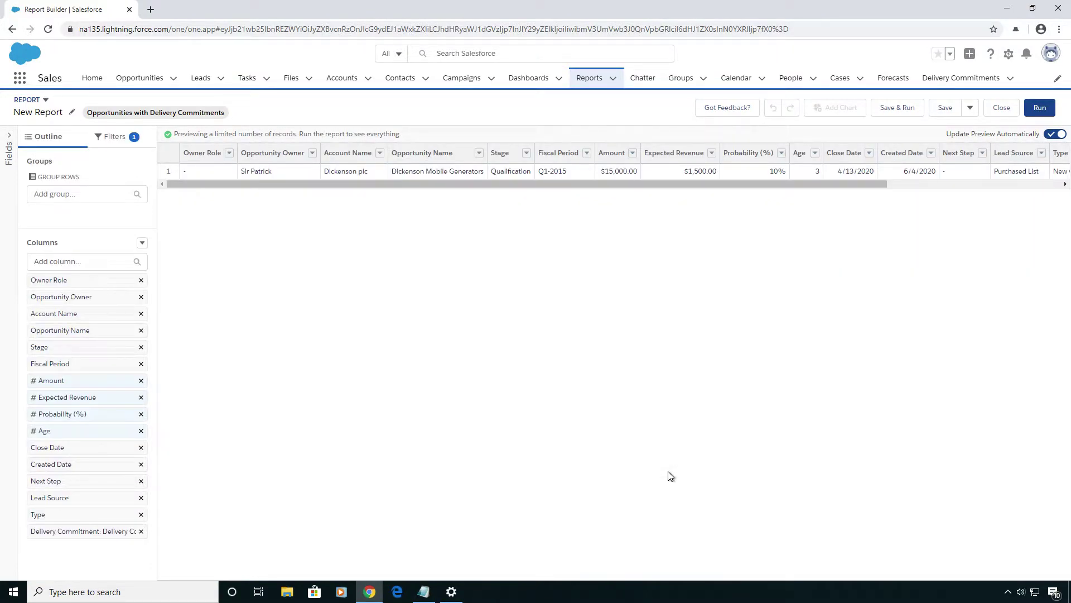
pyautogui.click(115, 138)
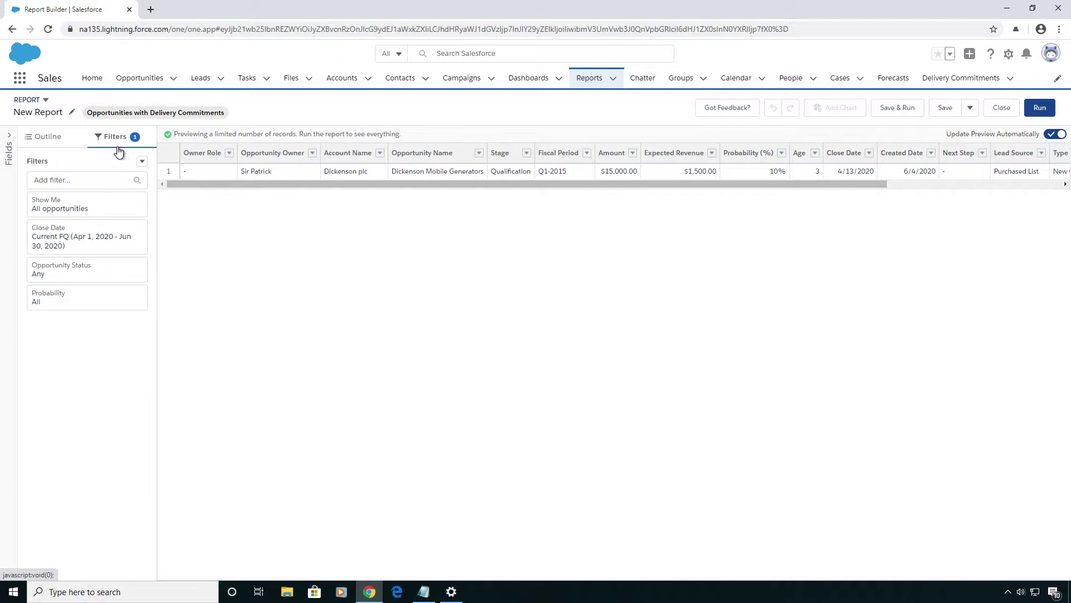
pyautogui.click(99, 238)
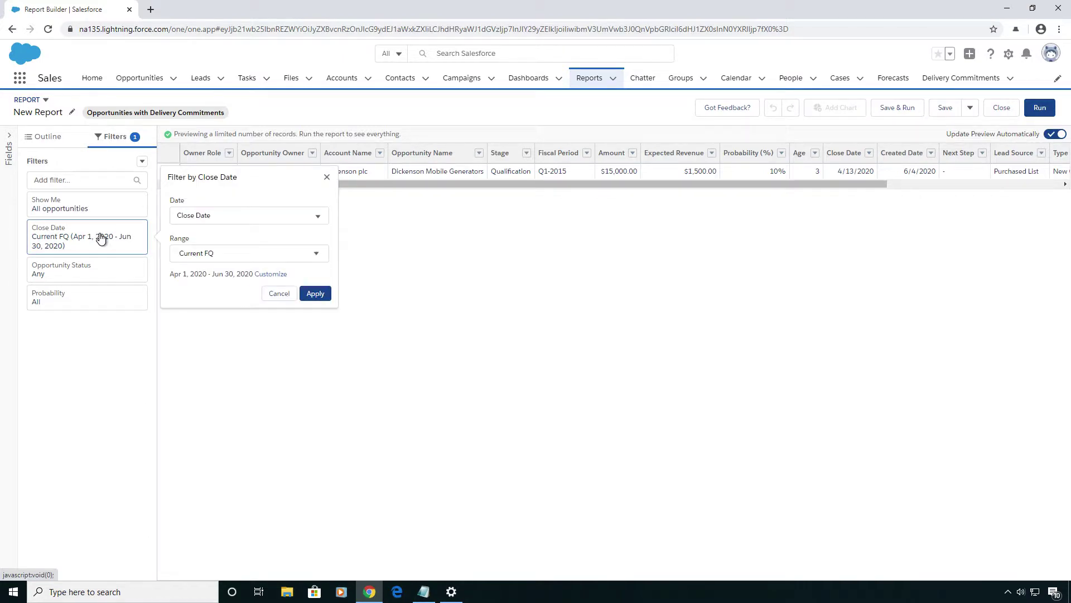
pyautogui.click(220, 252)
pyautogui.click(226, 273)
pyautogui.click(318, 293)
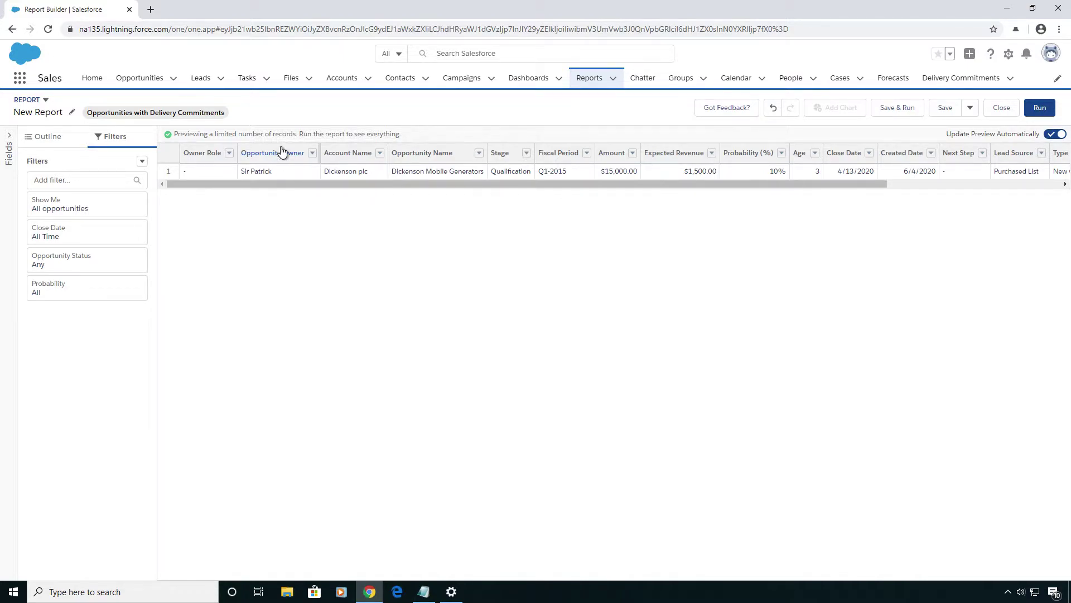
# Add the Approved Promised Delivery Date column, found by searching 'app', and check it in the preview
pyautogui.click(48, 136)
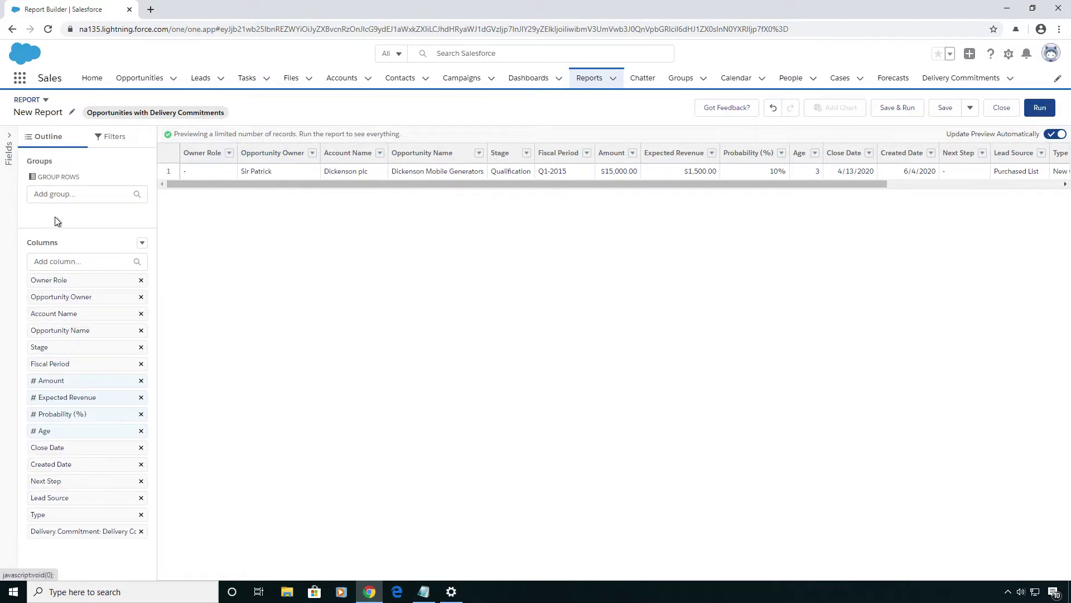
pyautogui.click(79, 259)
pyautogui.write('app')
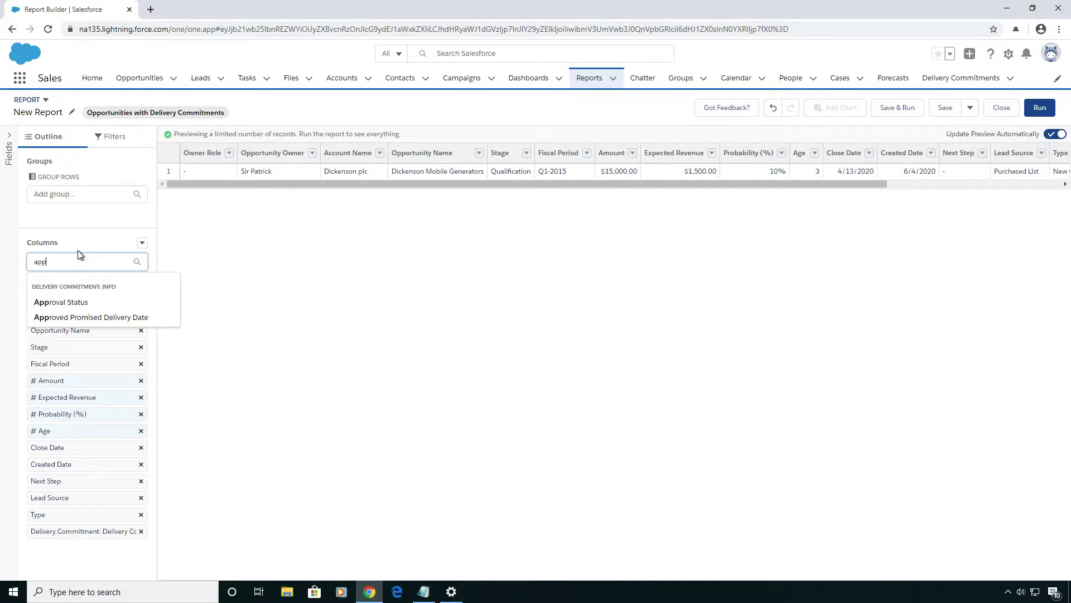
pyautogui.click(101, 317)
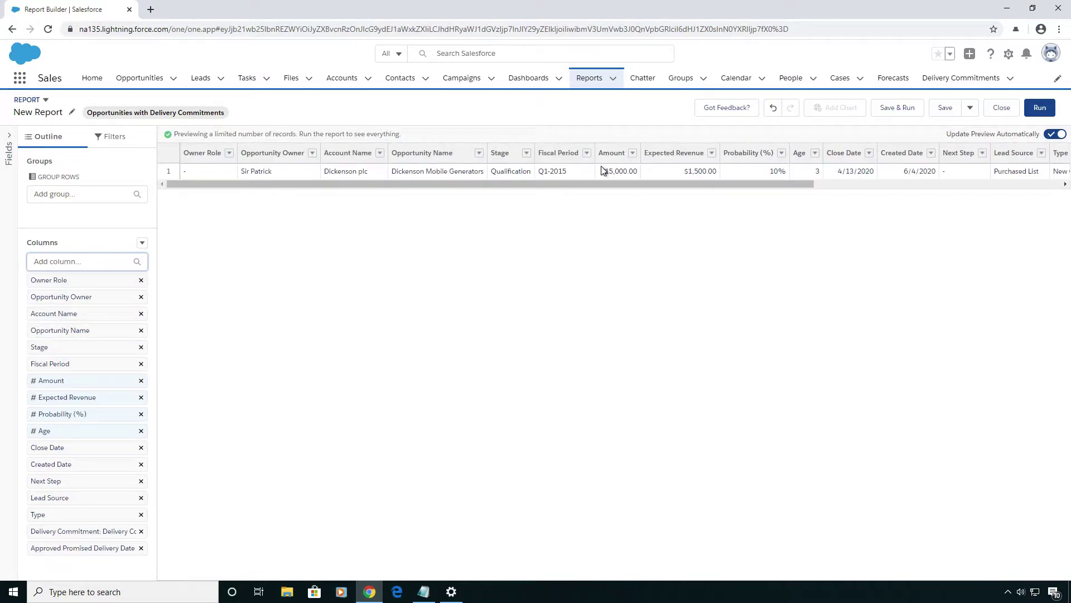
pyautogui.moveTo(601, 182); pyautogui.dragTo(959, 213)
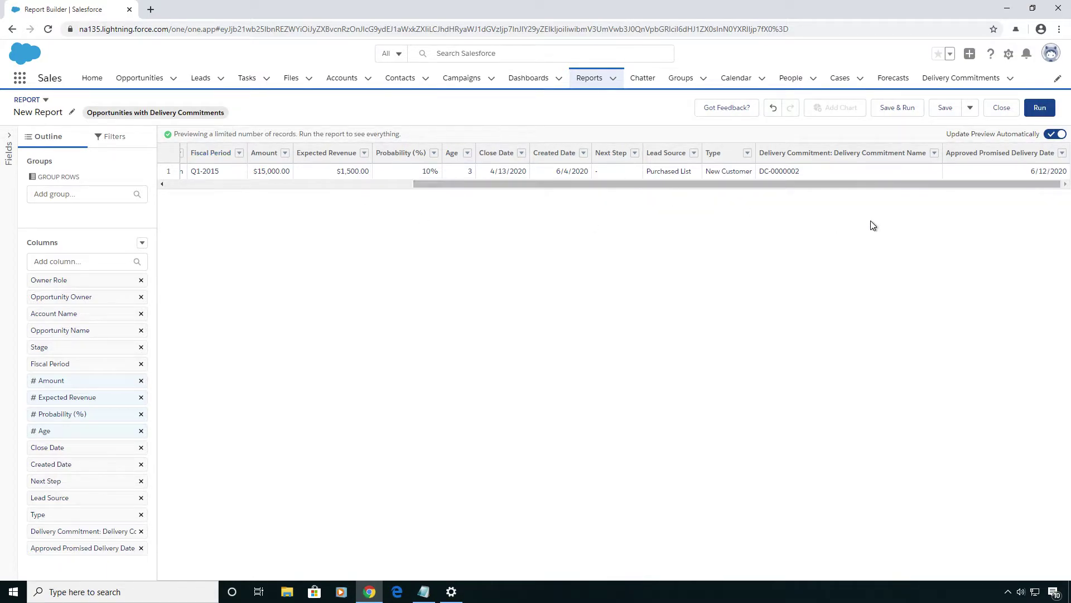
pyautogui.click(1009, 55)
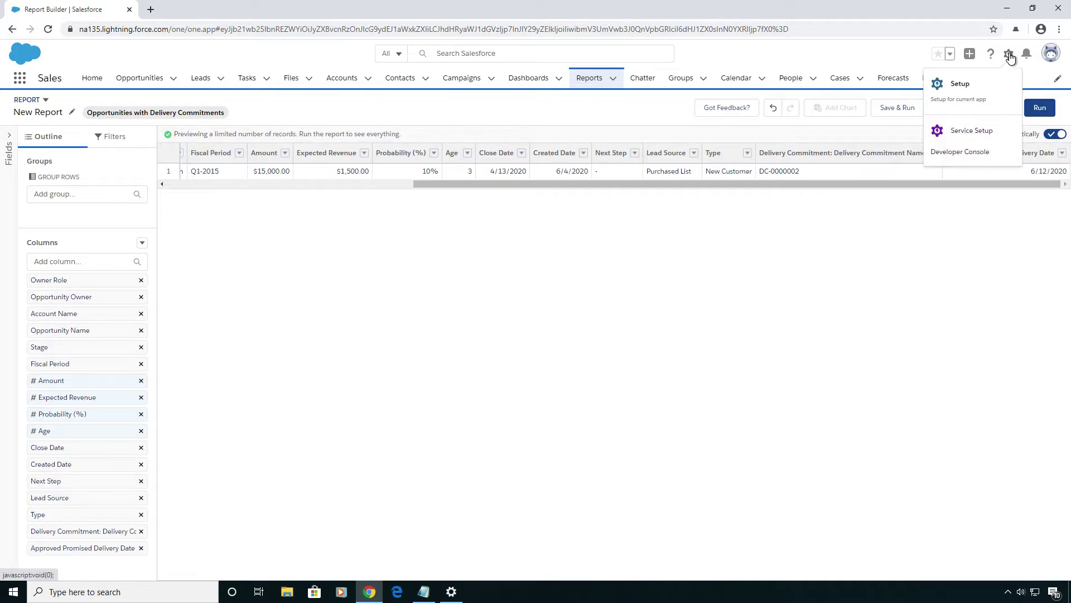
# In Setup, find Report Types via Quick Find 'report' and start a New Custom Report Type
pyautogui.click(980, 93)
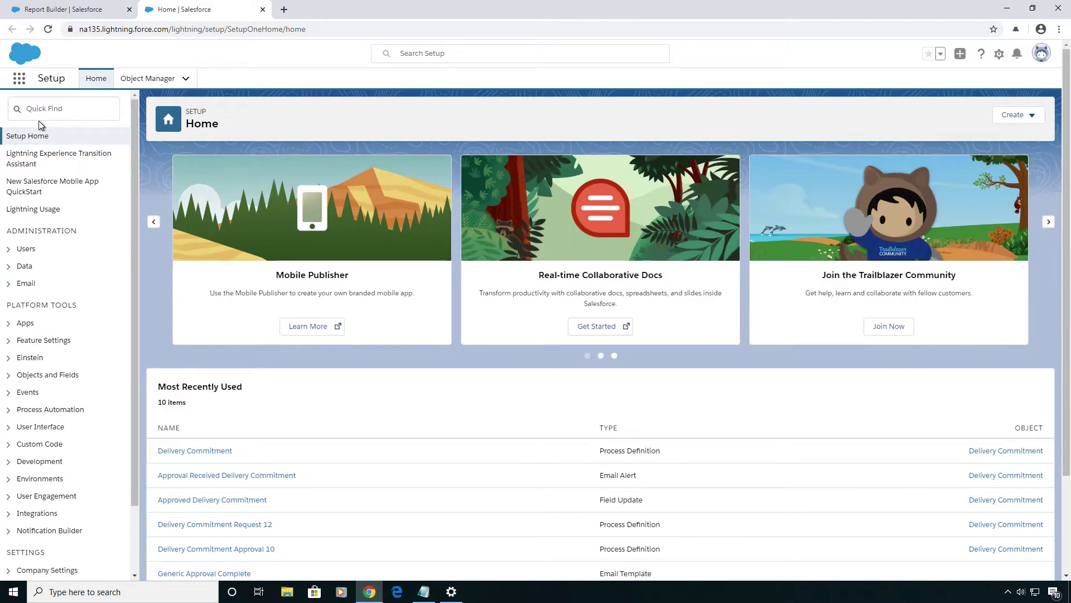
pyautogui.click(57, 114)
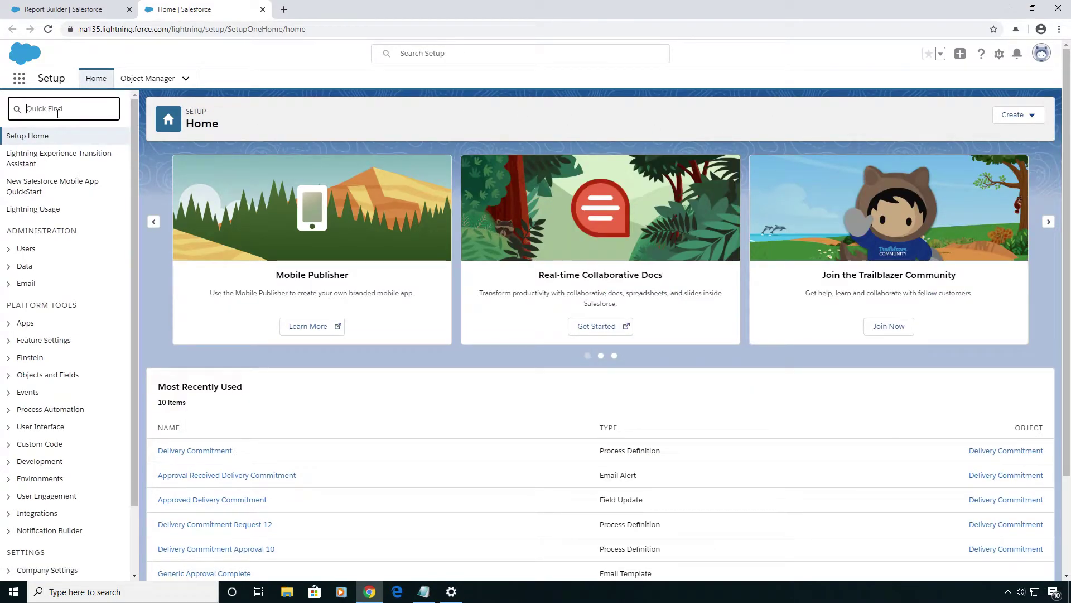
pyautogui.write('report')
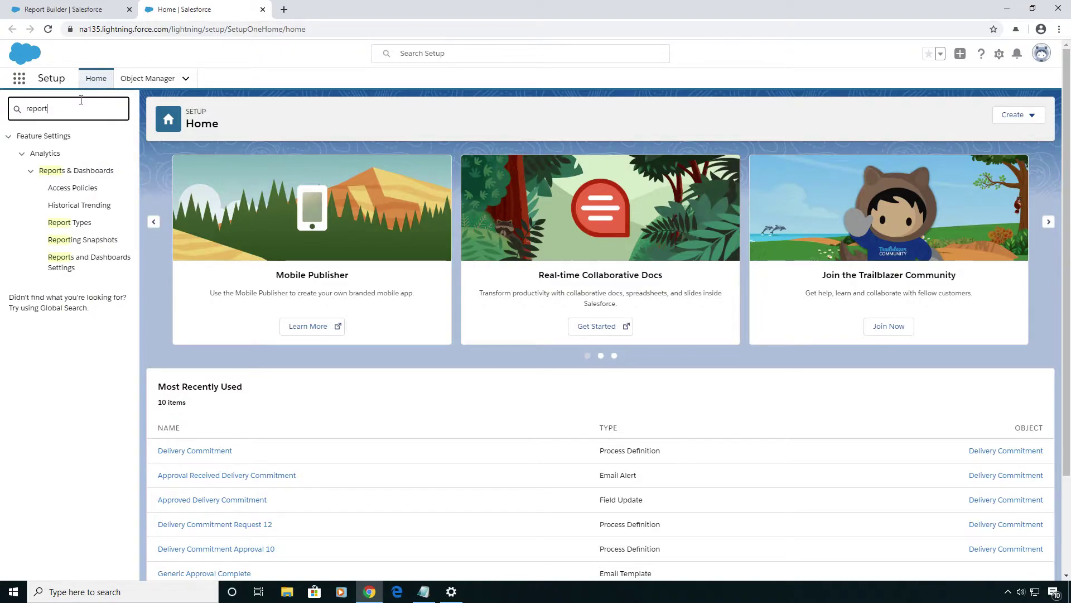
pyautogui.click(84, 224)
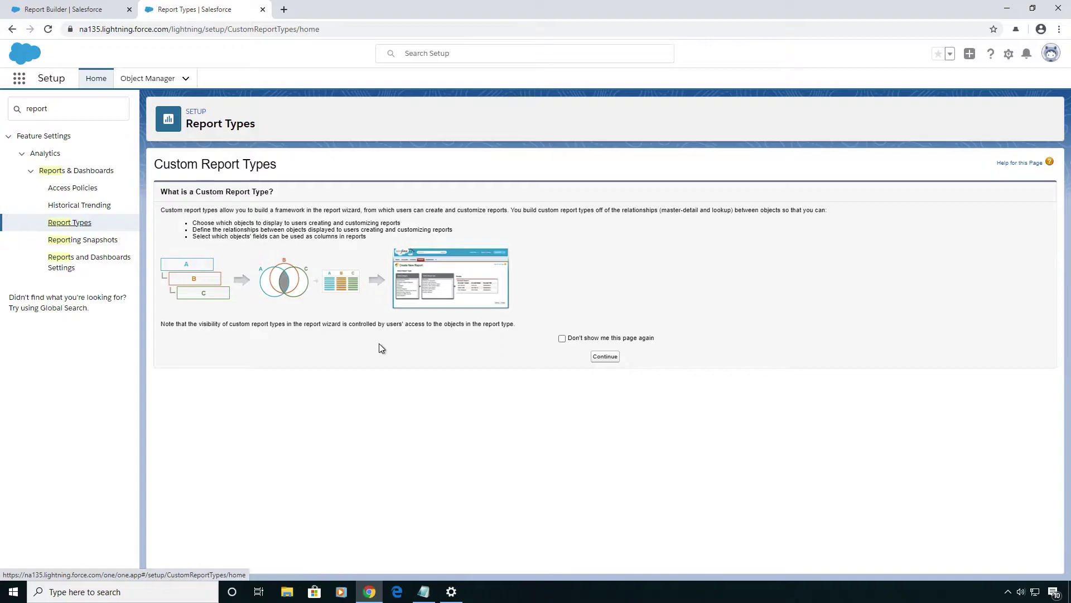
pyautogui.click(605, 356)
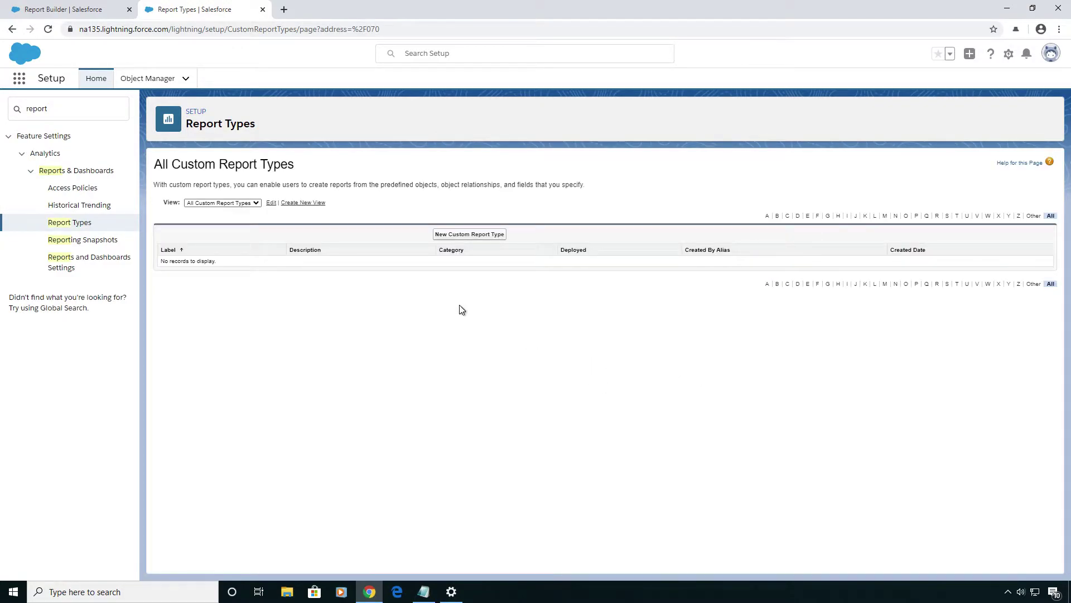
pyautogui.click(461, 235)
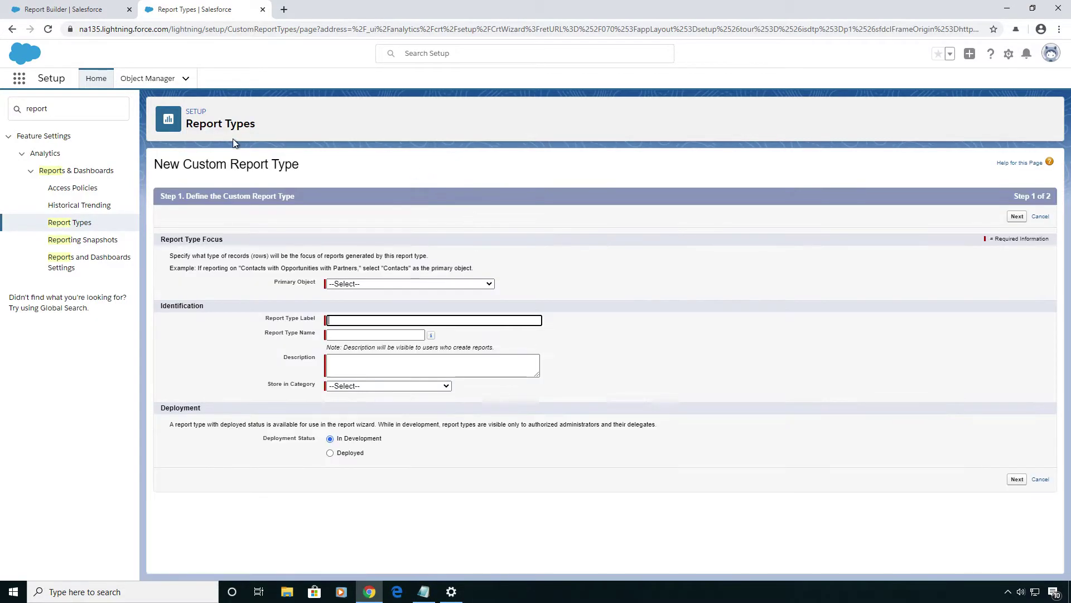
# Choose Opportunities as primary object and label the type 'Opportunities and Delivery Commitments'
pyautogui.click(448, 284)
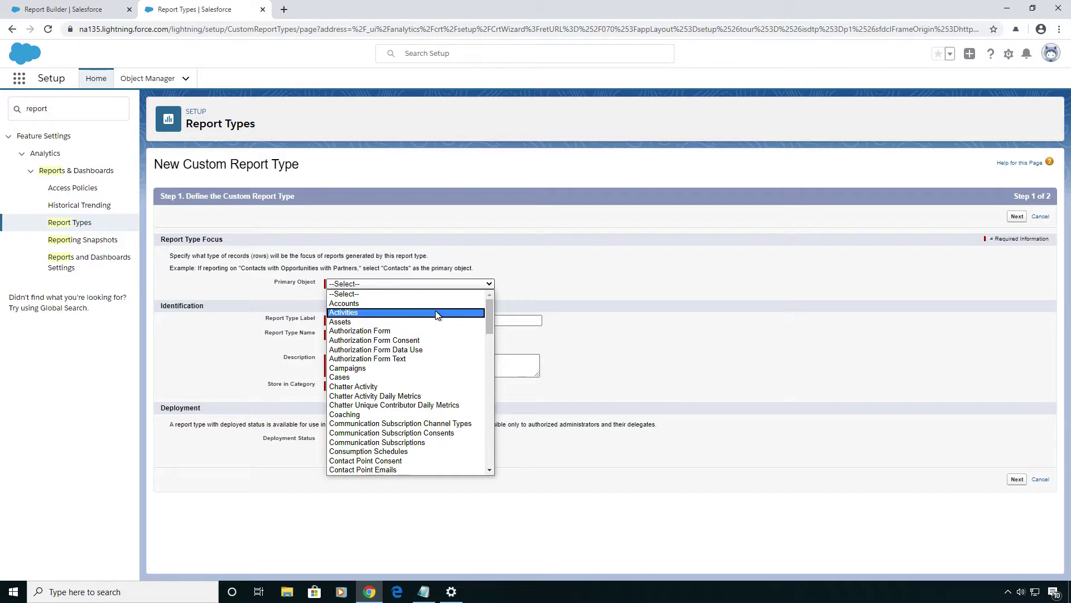
pyautogui.scroll(-20, 438, 346)
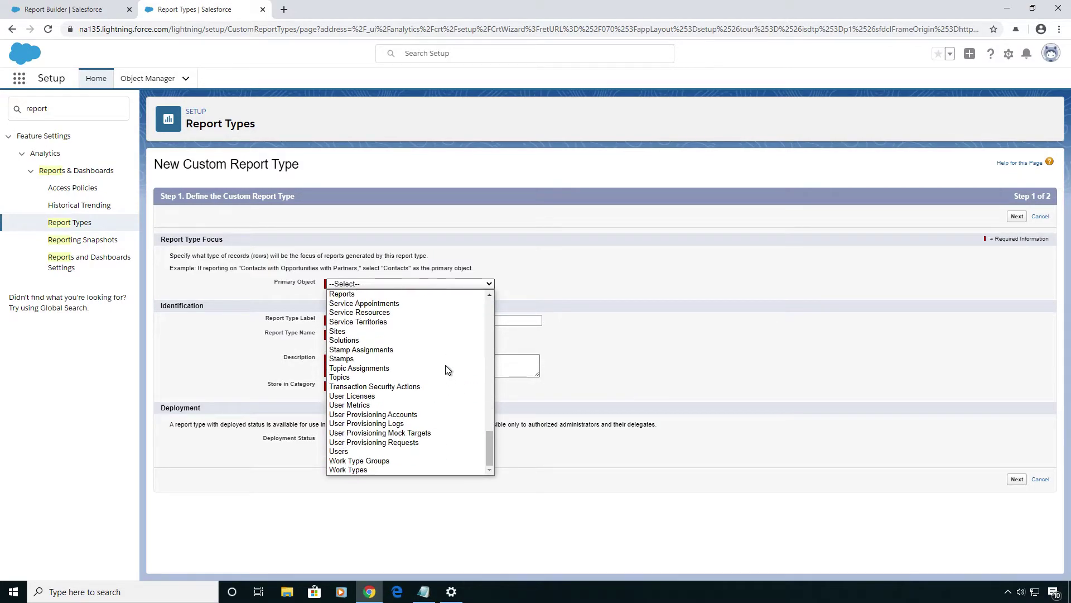
pyautogui.write('opp')
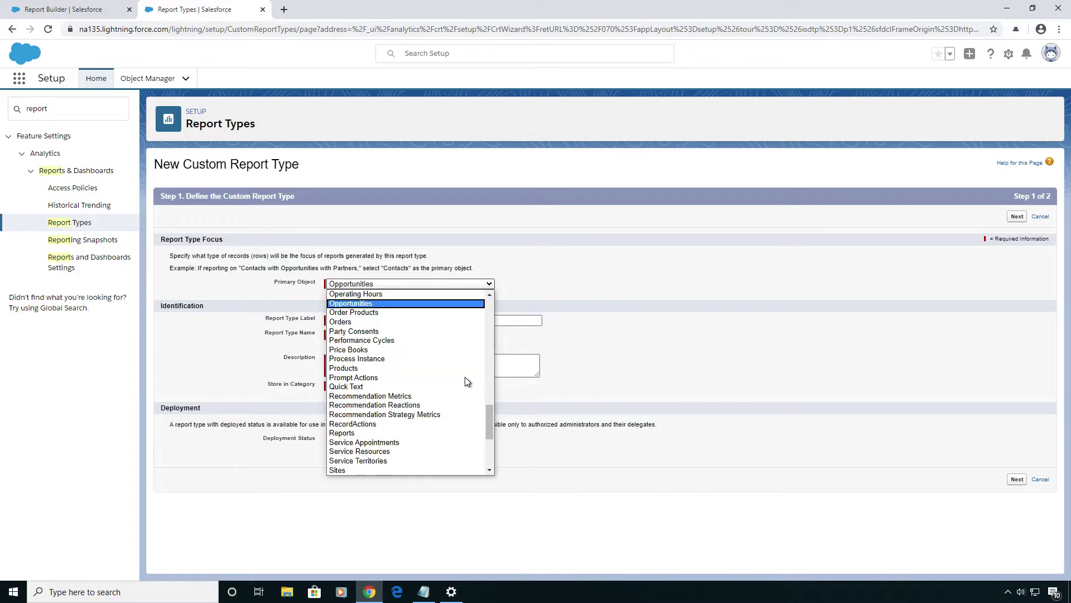
pyautogui.click(364, 304)
pyautogui.click(466, 321)
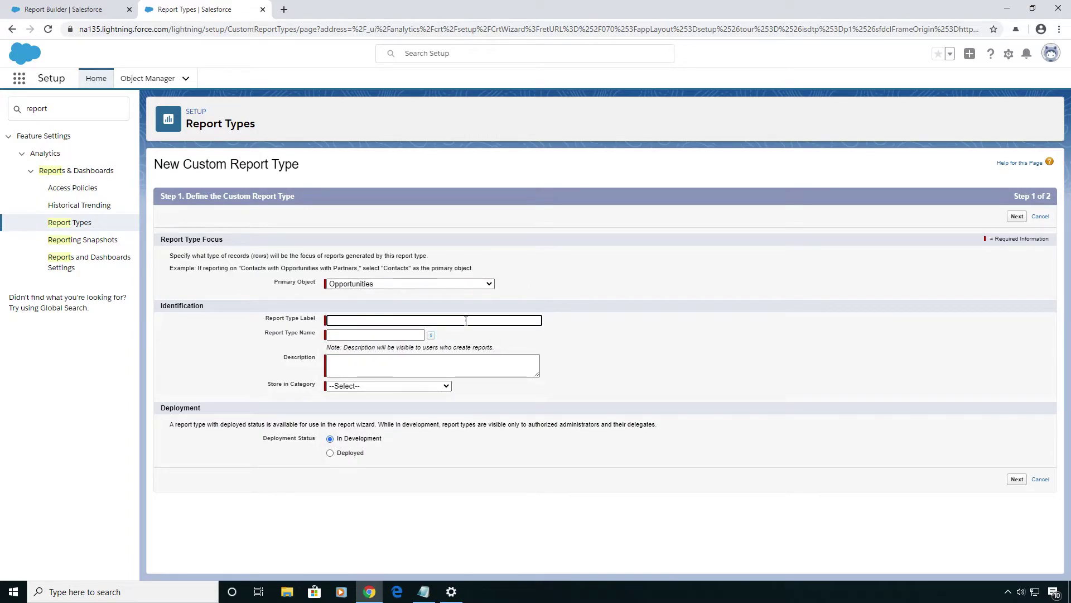
pyautogui.write('Opportunities and Delivery COmmitments')
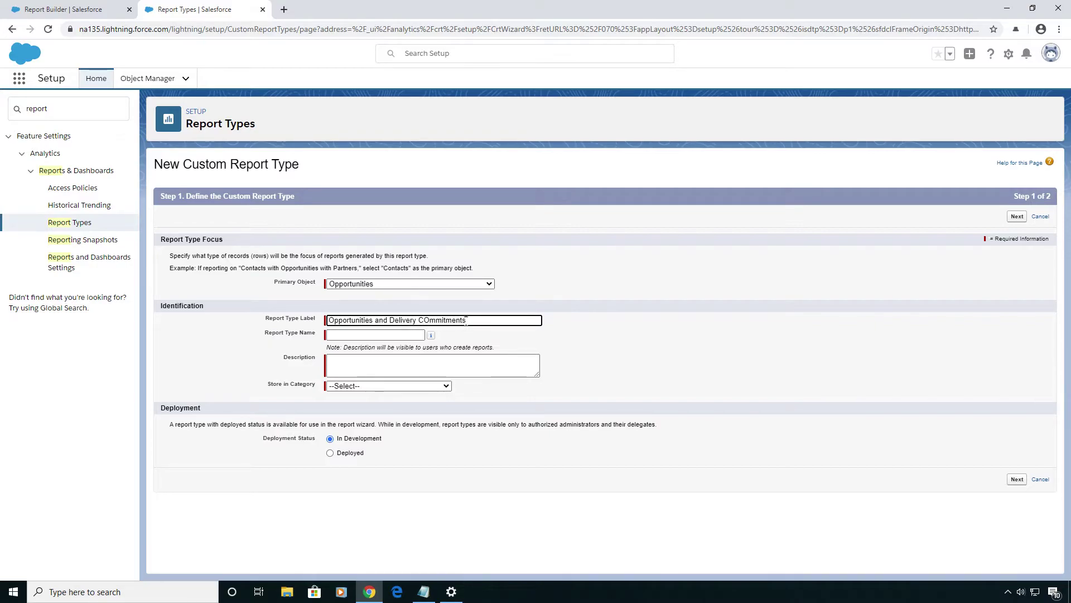
pyautogui.click(429, 319)
pyautogui.moveTo(327, 320); pyautogui.dragTo(473, 334)
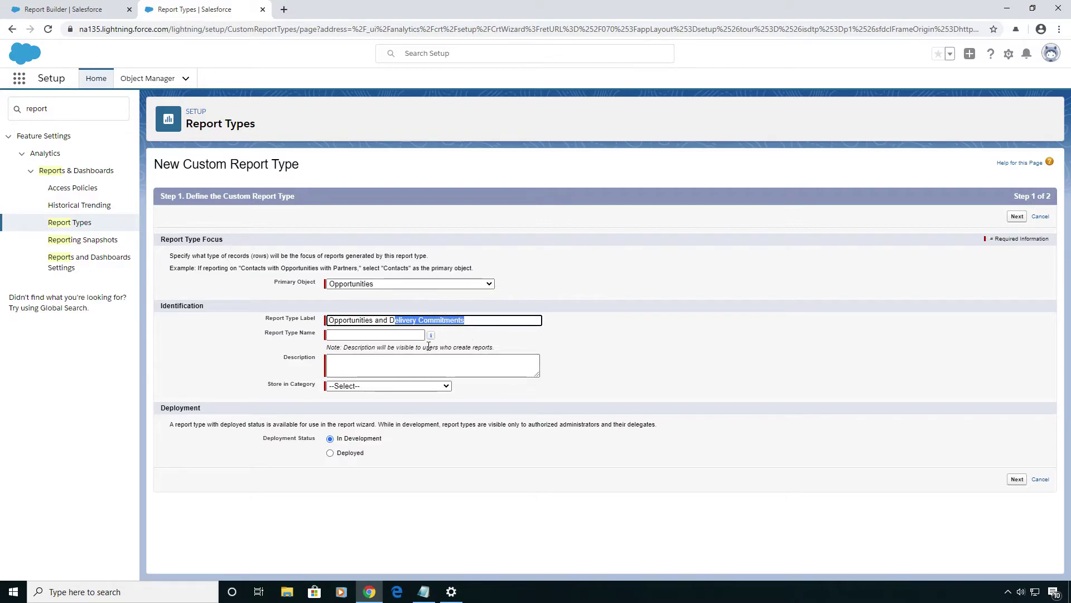
pyautogui.click(368, 336)
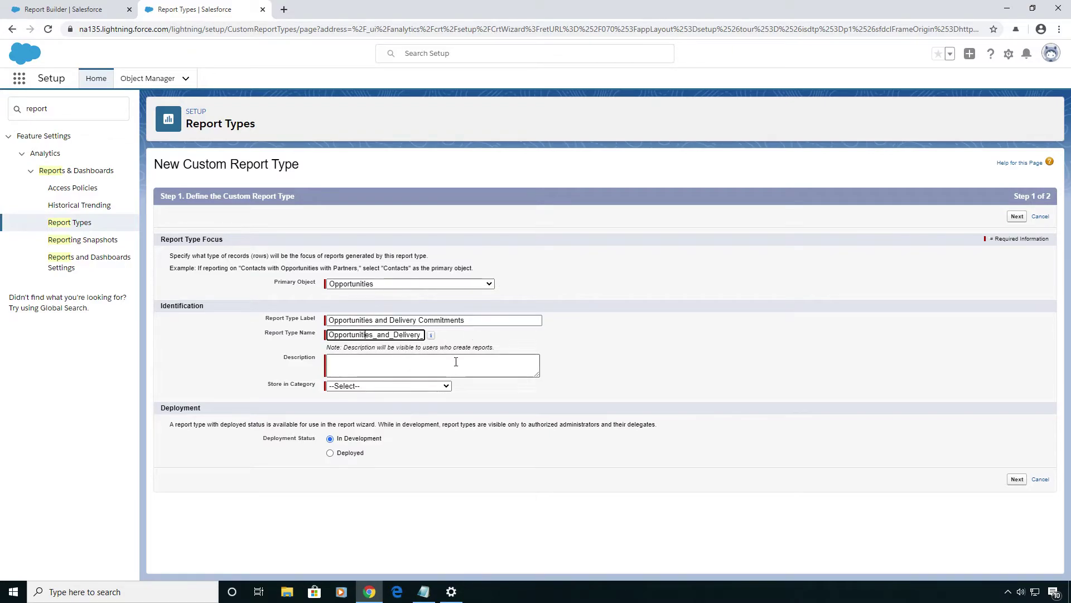
pyautogui.press('Tab')
# Copy the report type label into the Description field
pyautogui.tripleClick(484, 319)
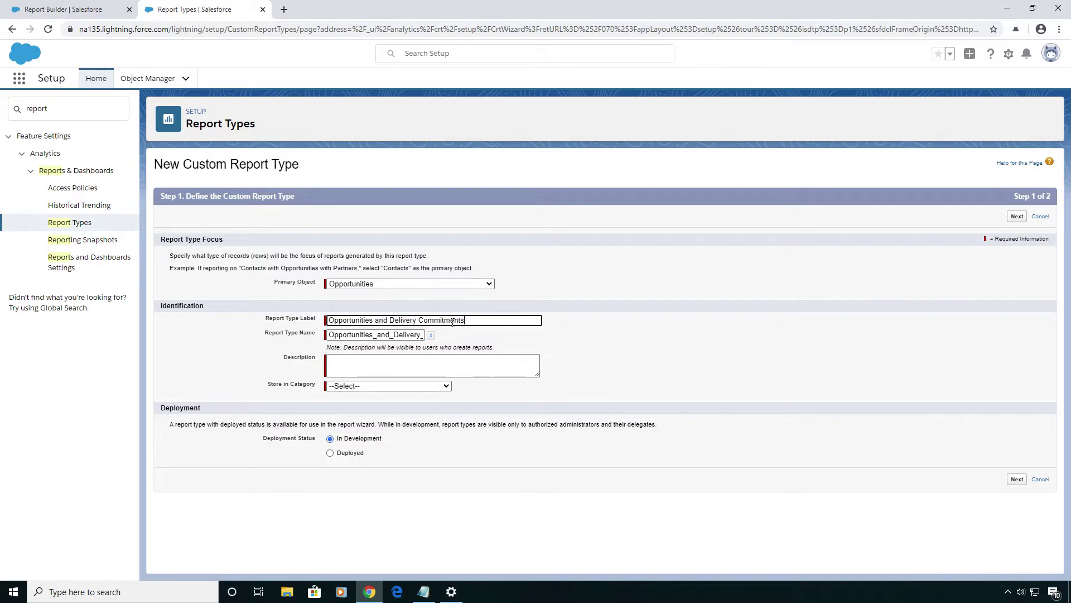
pyautogui.hotkey('ctrl', 'c')
pyautogui.press('Tab')
pyautogui.press('Tab')
pyautogui.hotkey('ctrl', 'v')
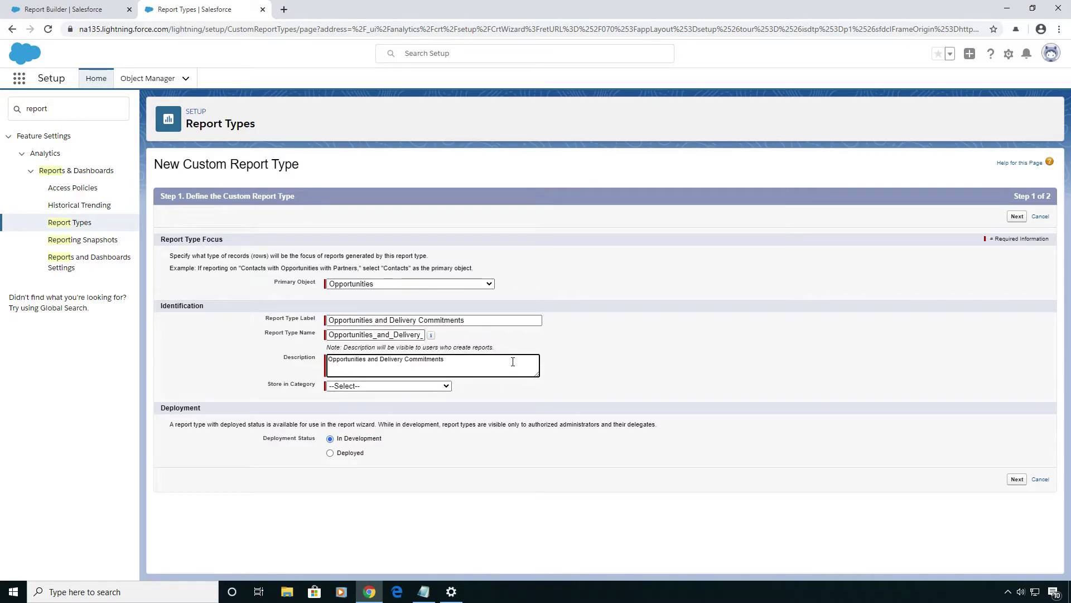
# Store the report type in the Opportunities category, set it to Deployed, and go to Step 2
pyautogui.click(399, 386)
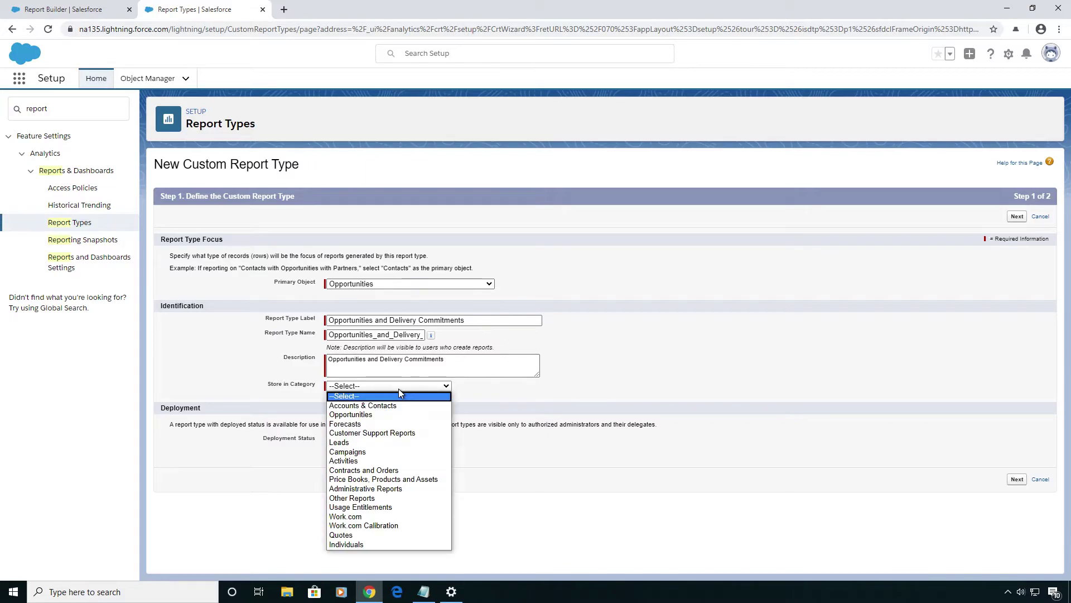
pyautogui.click(390, 414)
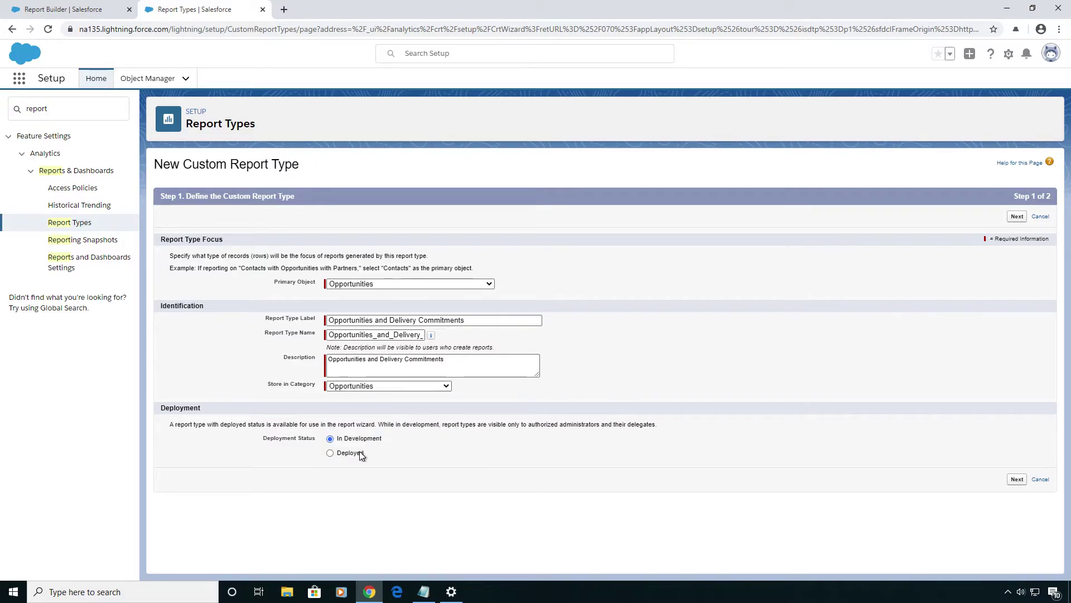
pyautogui.click(330, 453)
pyautogui.click(1015, 480)
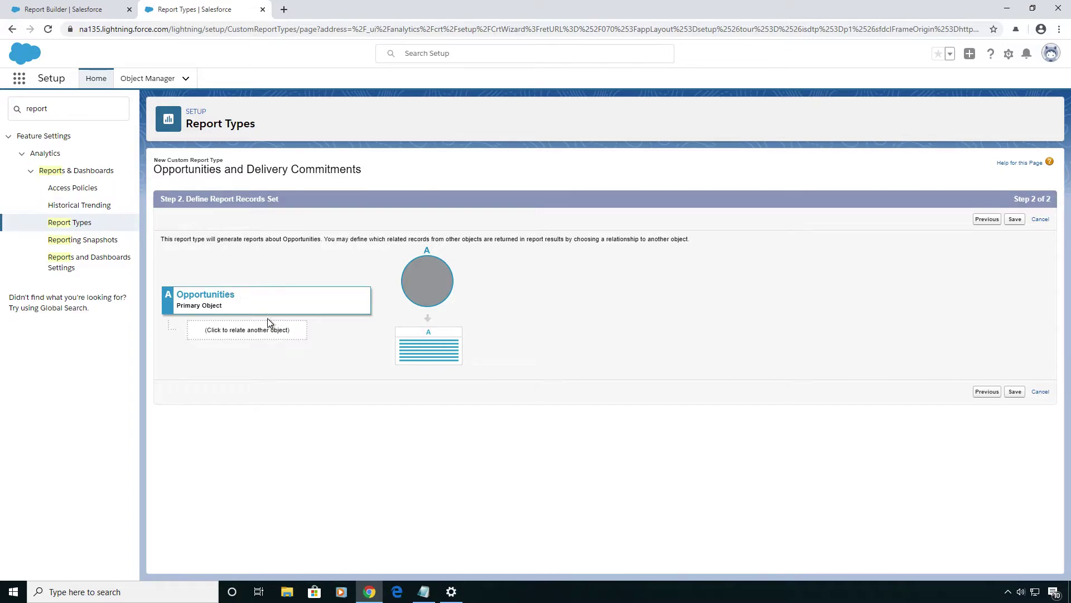
# Add Delivery Commitments as object B with 'A records may or may not have related B records', then save
pyautogui.click(254, 333)
pyautogui.click(293, 316)
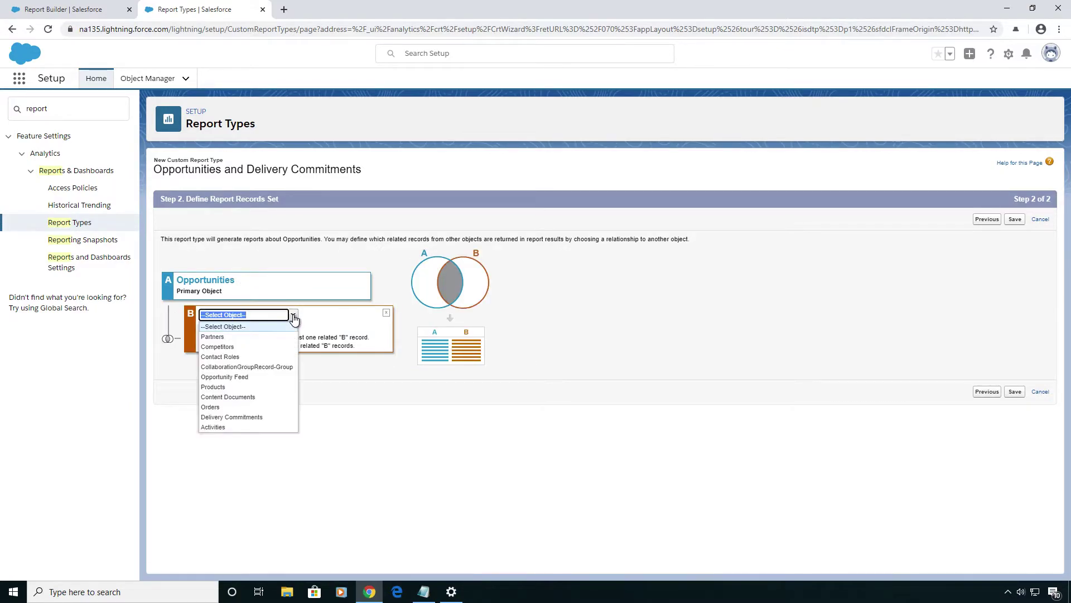
pyautogui.click(261, 416)
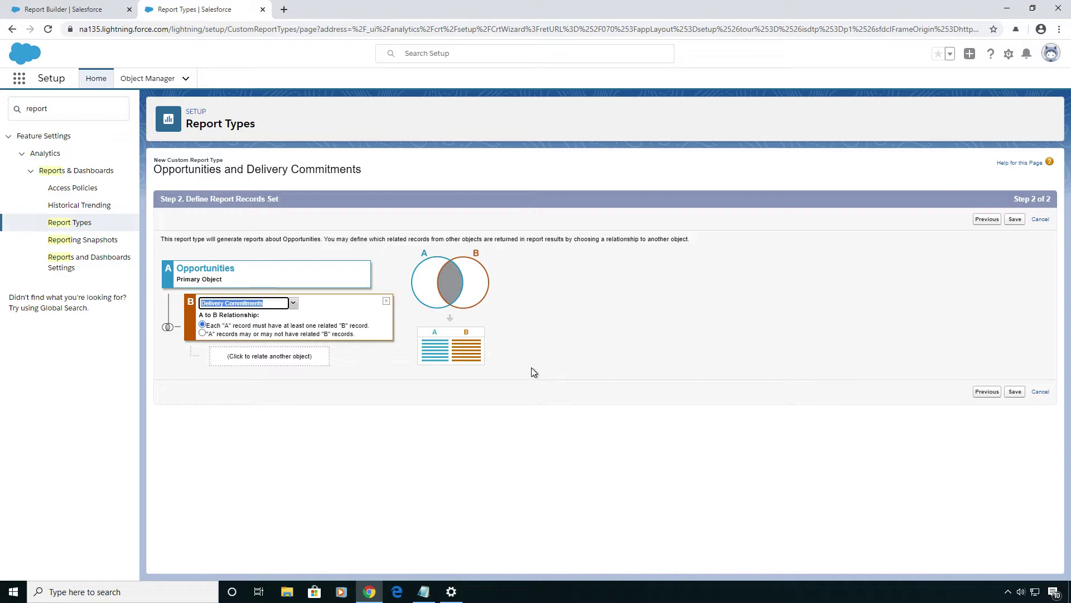
pyautogui.click(203, 333)
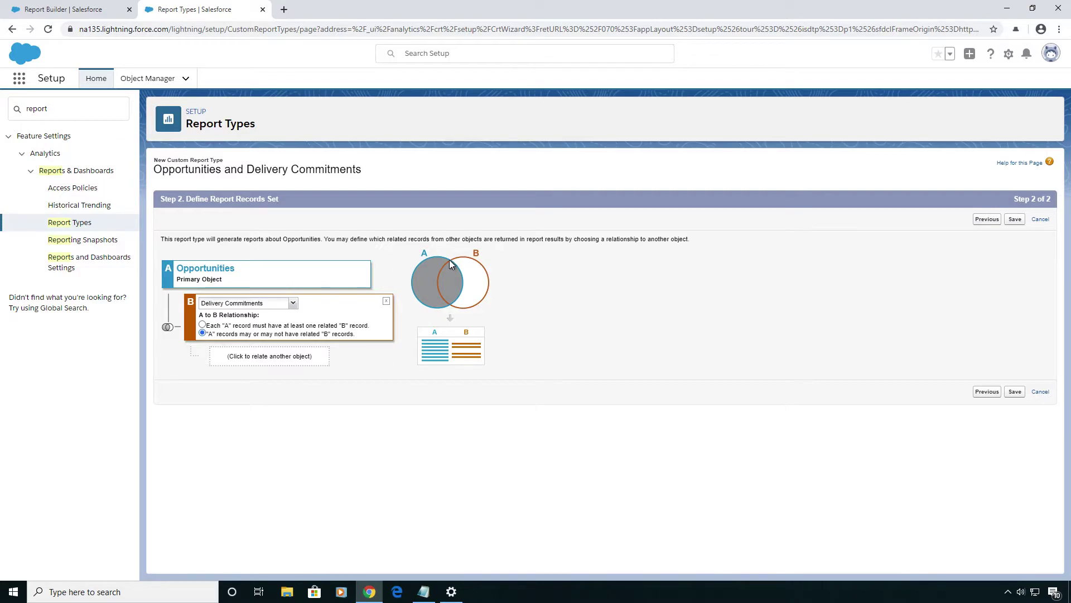
pyautogui.click(1015, 392)
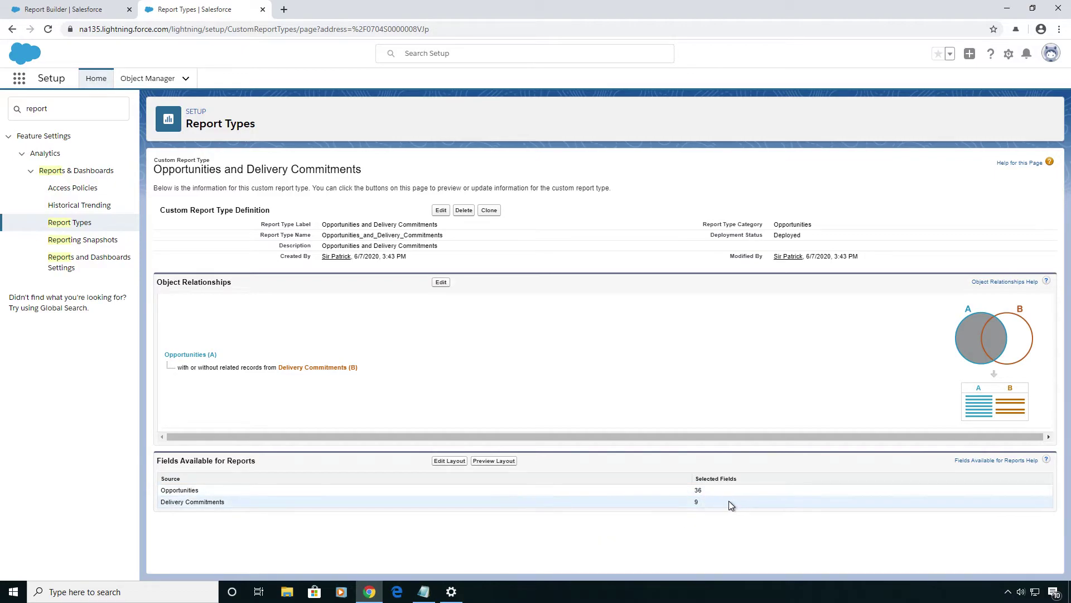
# In the Report Builder tab, go to Reports and discard the unsaved report
pyautogui.click(98, 12)
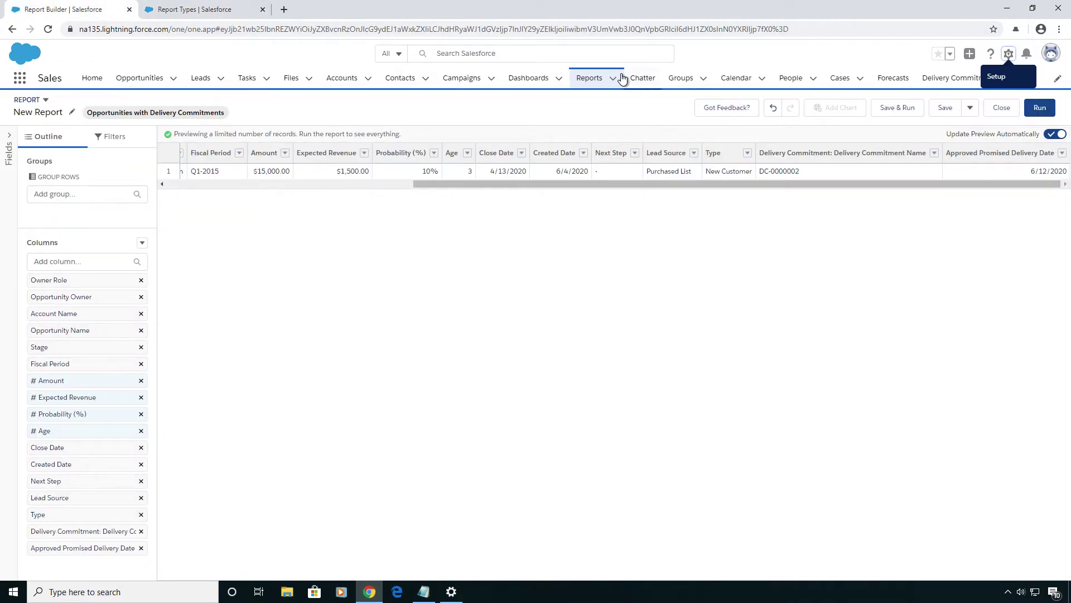
pyautogui.click(596, 79)
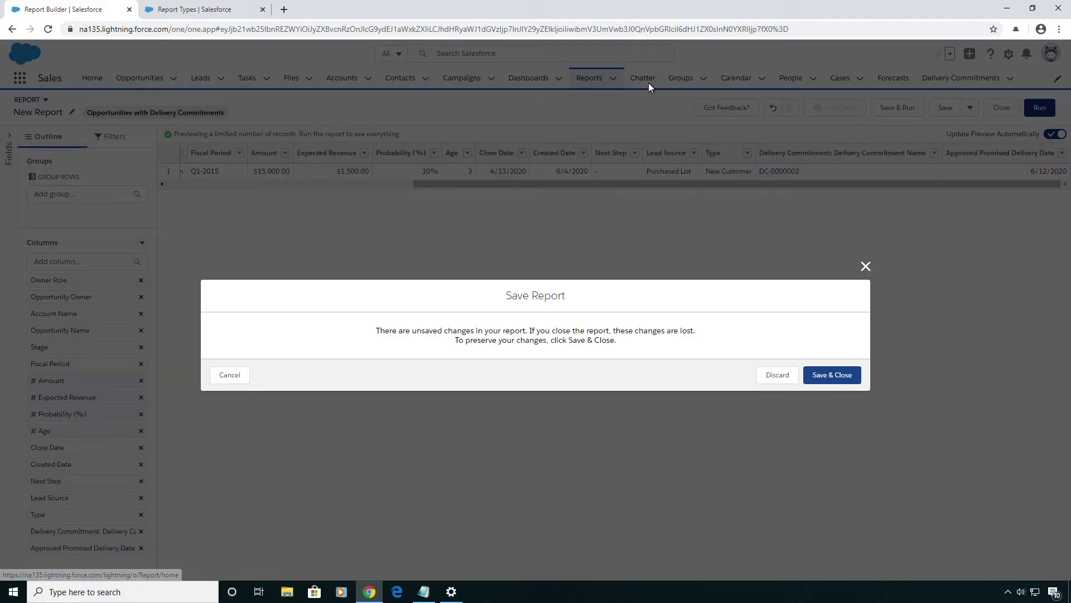
pyautogui.click(779, 375)
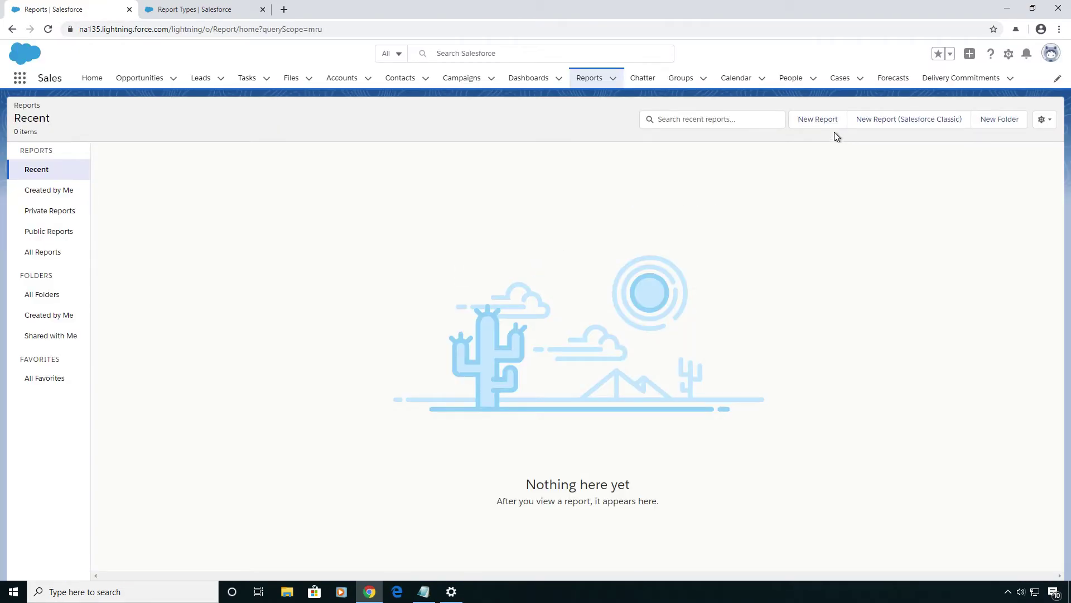
# Start a new report using the 'Opportunities and Delivery Commitments' report type, found by searching 'Opportunities an'
pyautogui.click(814, 120)
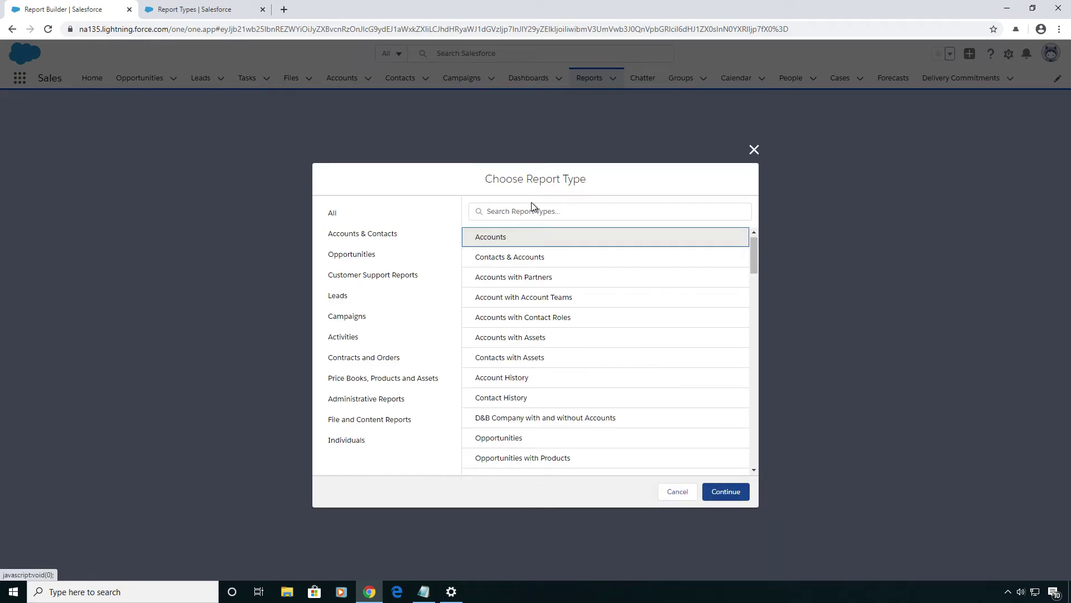
pyautogui.click(723, 212)
pyautogui.write('Op')
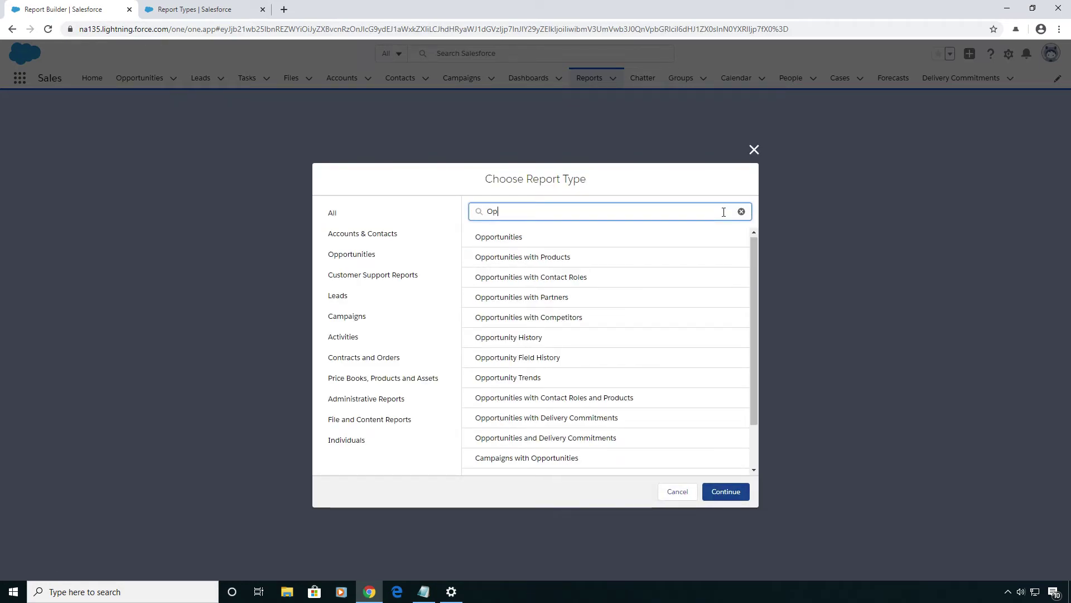
pyautogui.write('portunites')
pyautogui.press('BackSpace')
pyautogui.press('BackSpace')
pyautogui.press('BackSpace')
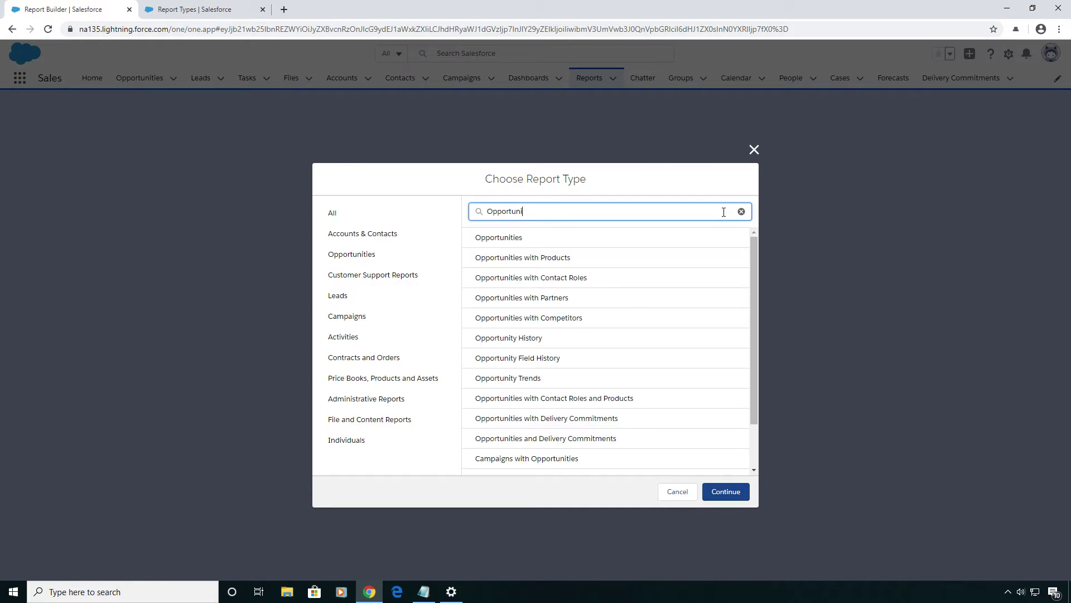
pyautogui.write('ities an')
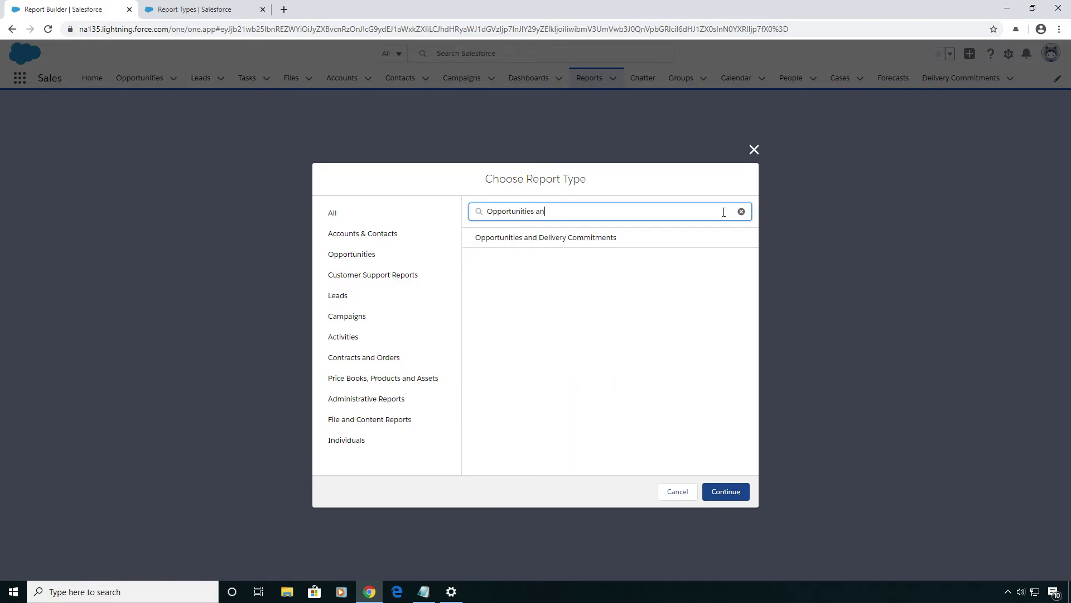
pyautogui.click(543, 240)
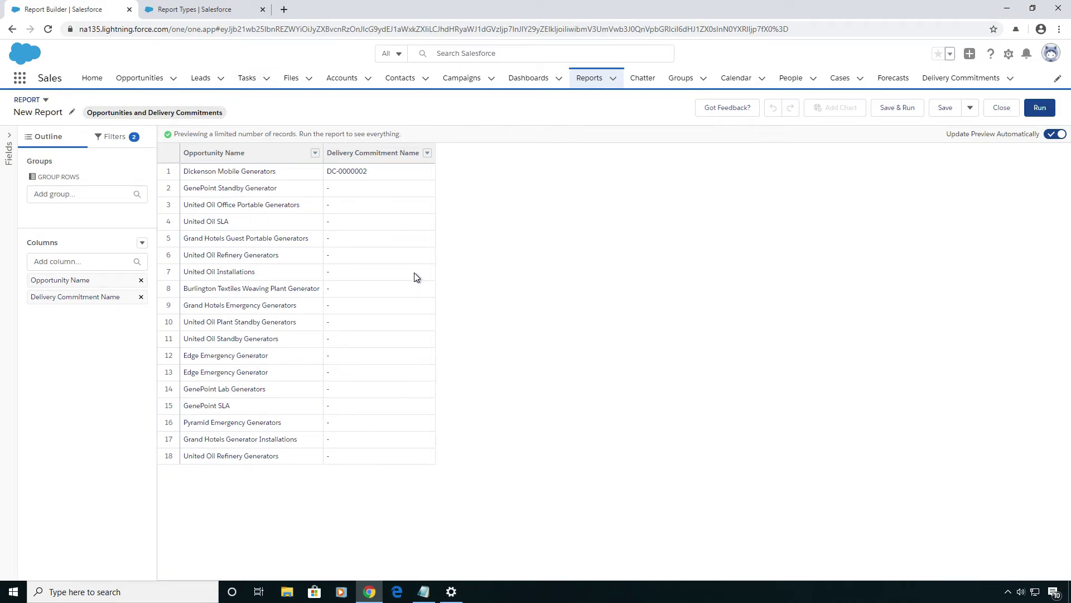
pyautogui.click(379, 173)
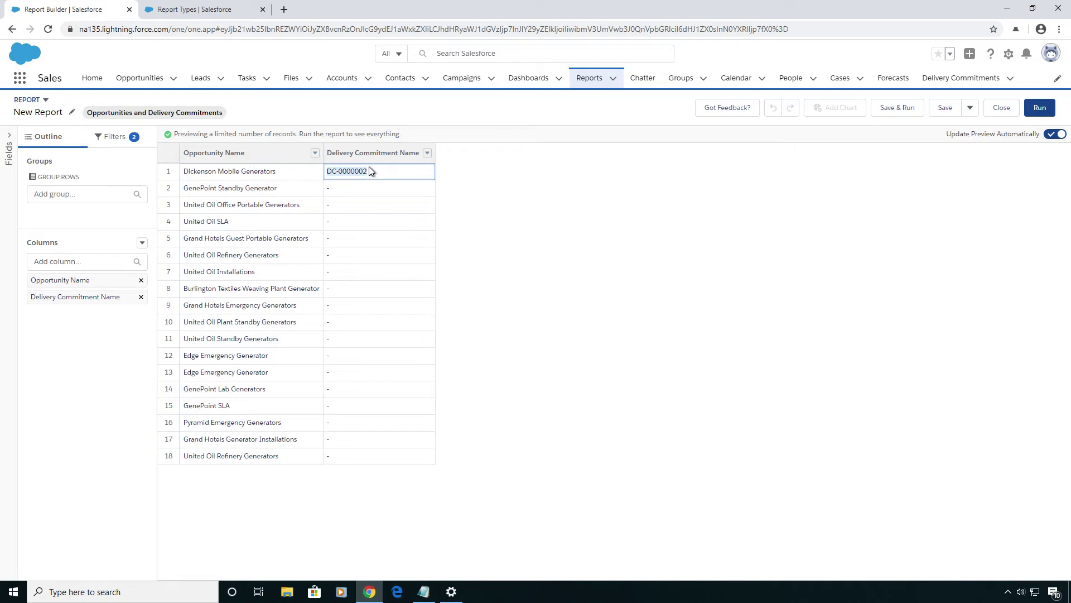
pyautogui.click(274, 172)
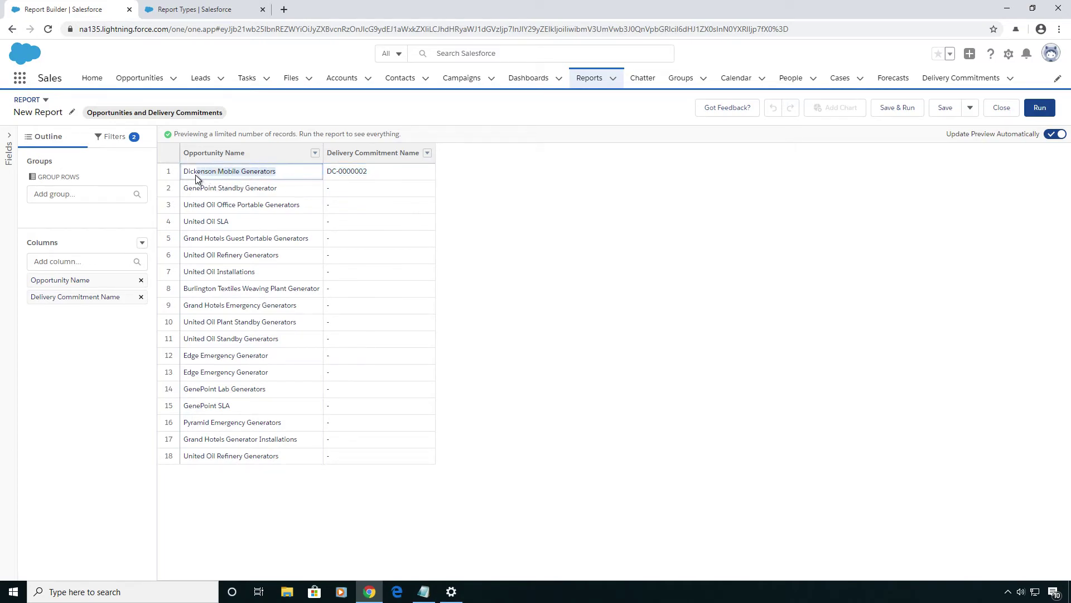
pyautogui.moveTo(196, 175); pyautogui.dragTo(184, 174)
pyautogui.click(221, 8)
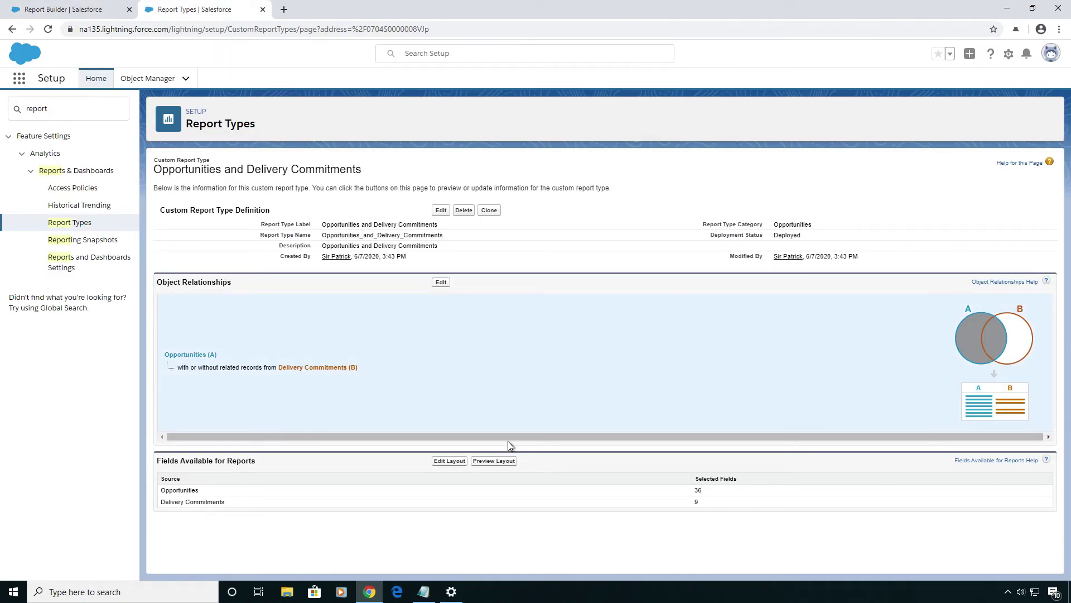
# Edit the report type's field layout and bring up Add Fields via Lookup for Opportunities
pyautogui.click(456, 461)
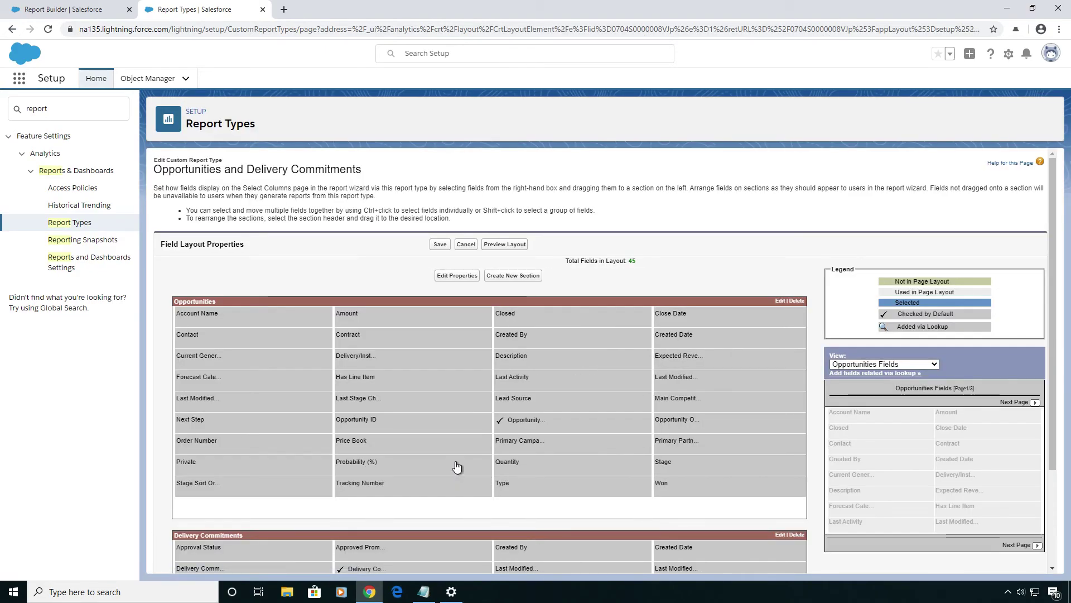
pyautogui.moveTo(479, 441)
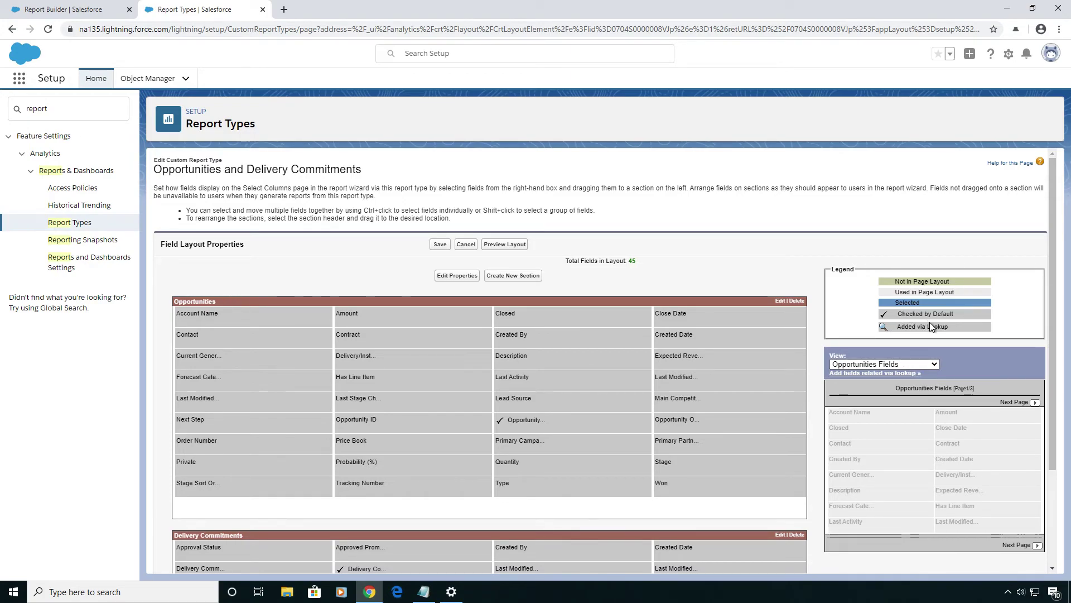
pyautogui.click(846, 374)
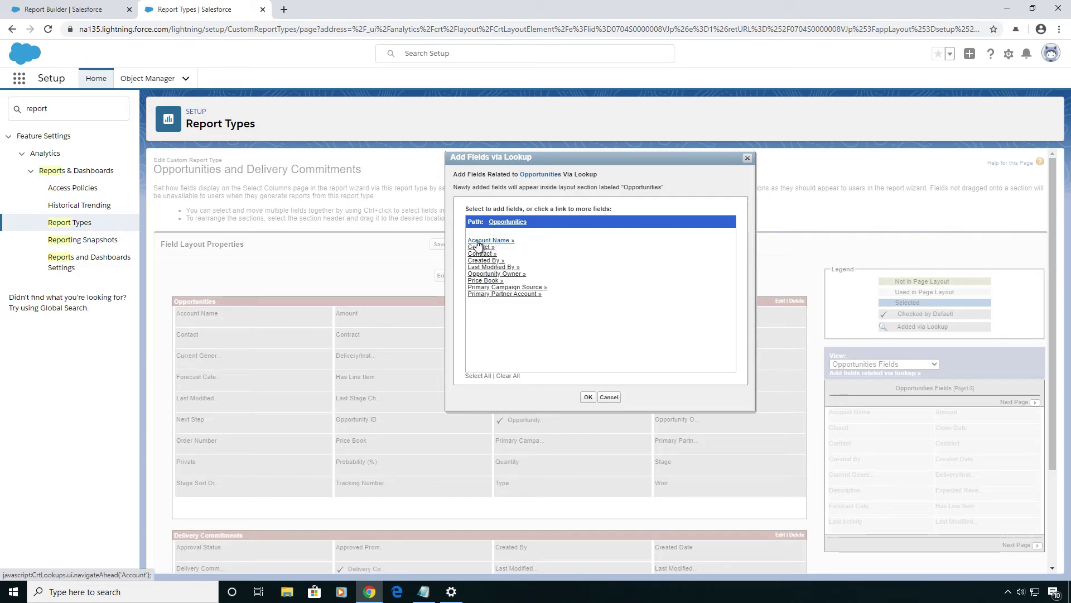
# Look through the Account Name lookup fields, then cancel the dialog without adding any fields
pyautogui.click(478, 241)
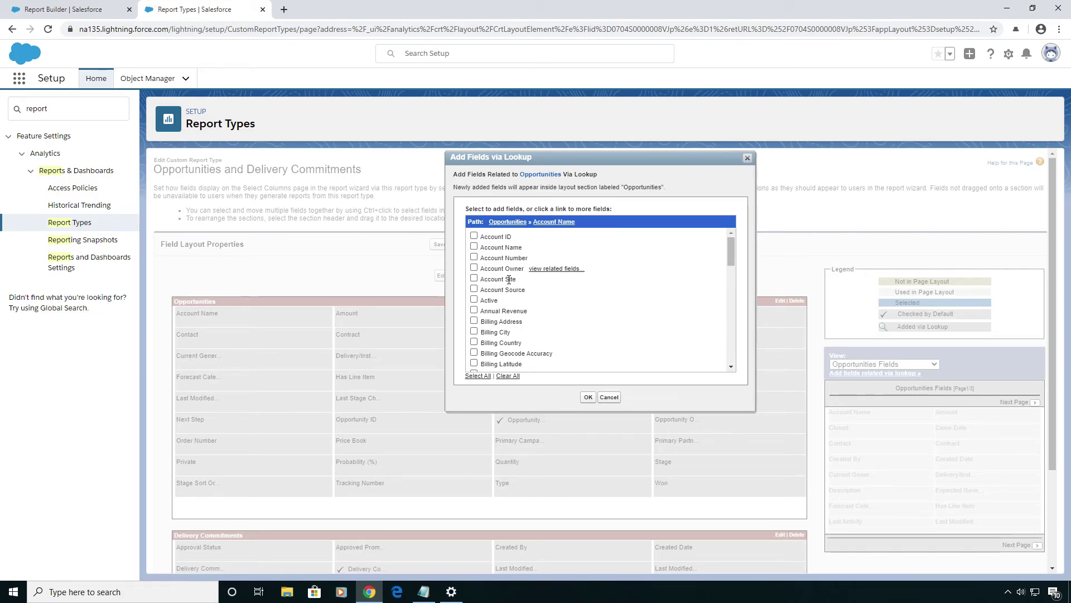
pyautogui.scroll(-1, 498, 301)
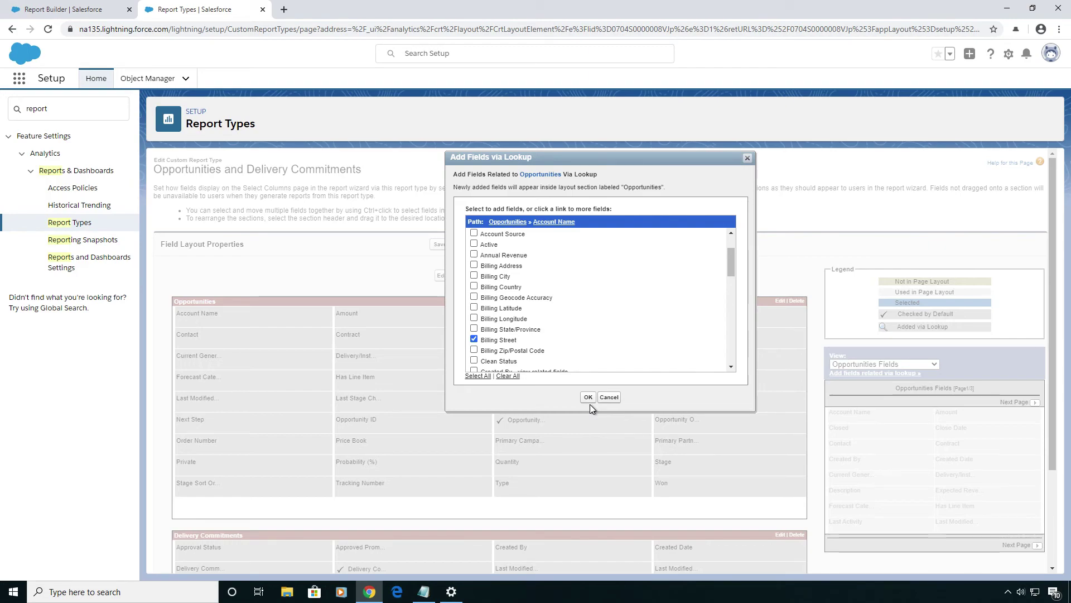
pyautogui.click(609, 398)
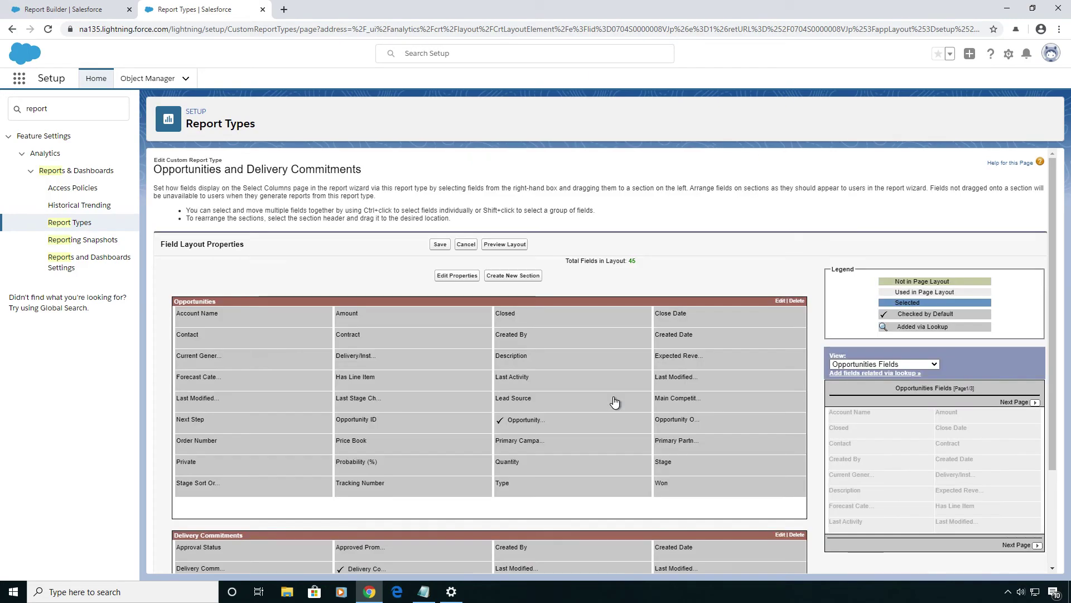
# Switch back to the Report Builder tab with the new report's 18 opportunities
pyautogui.click(85, 13)
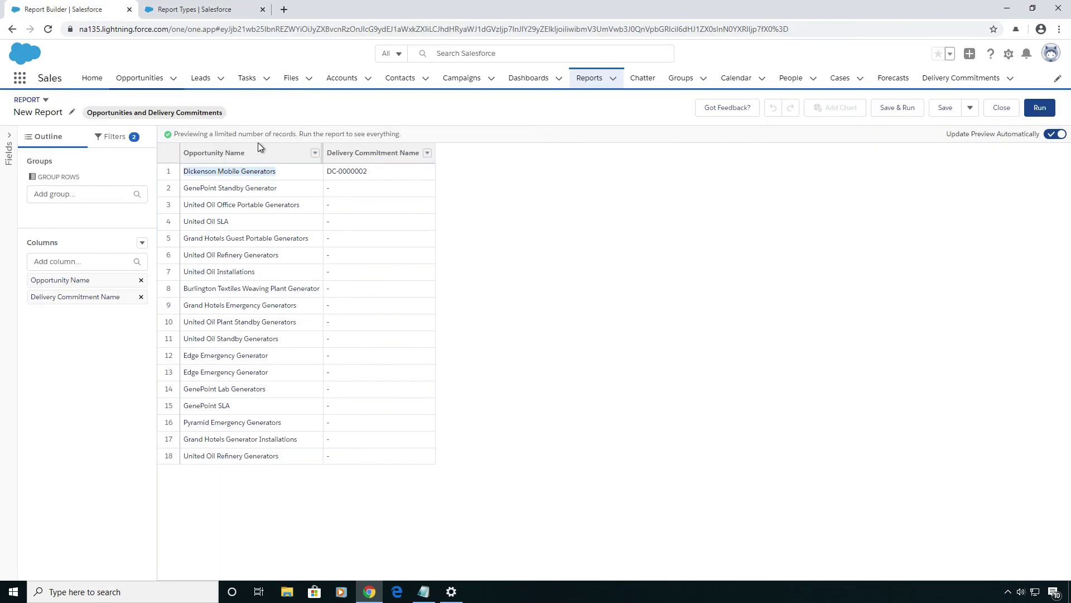